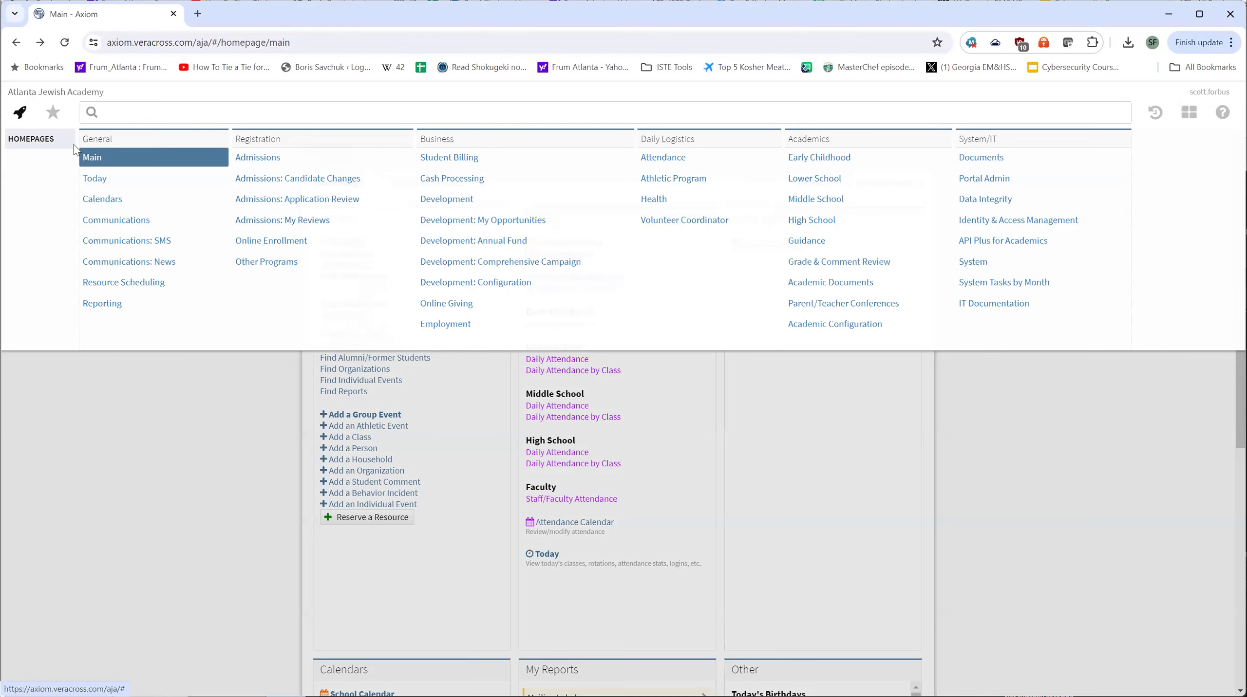
- From Find Groups on the Main homepage, open the high school group under Parents by School Level and review its members
left_click(116, 219)
left_click(355, 183)
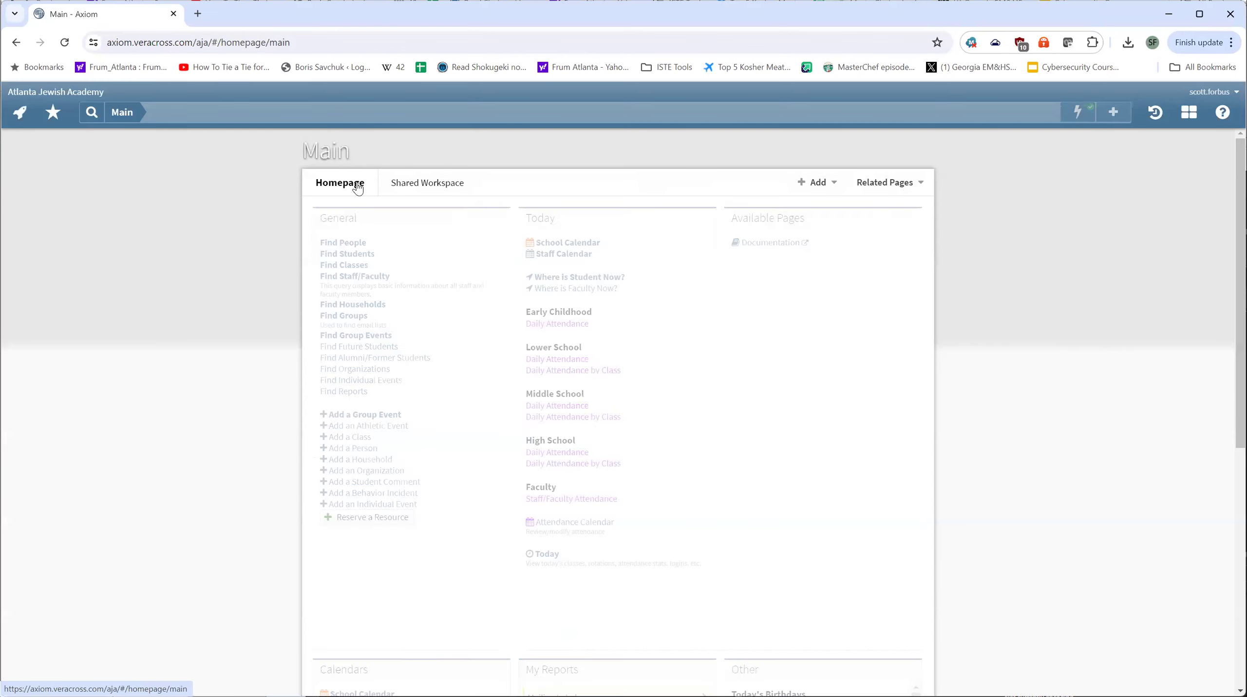
left_click(356, 317)
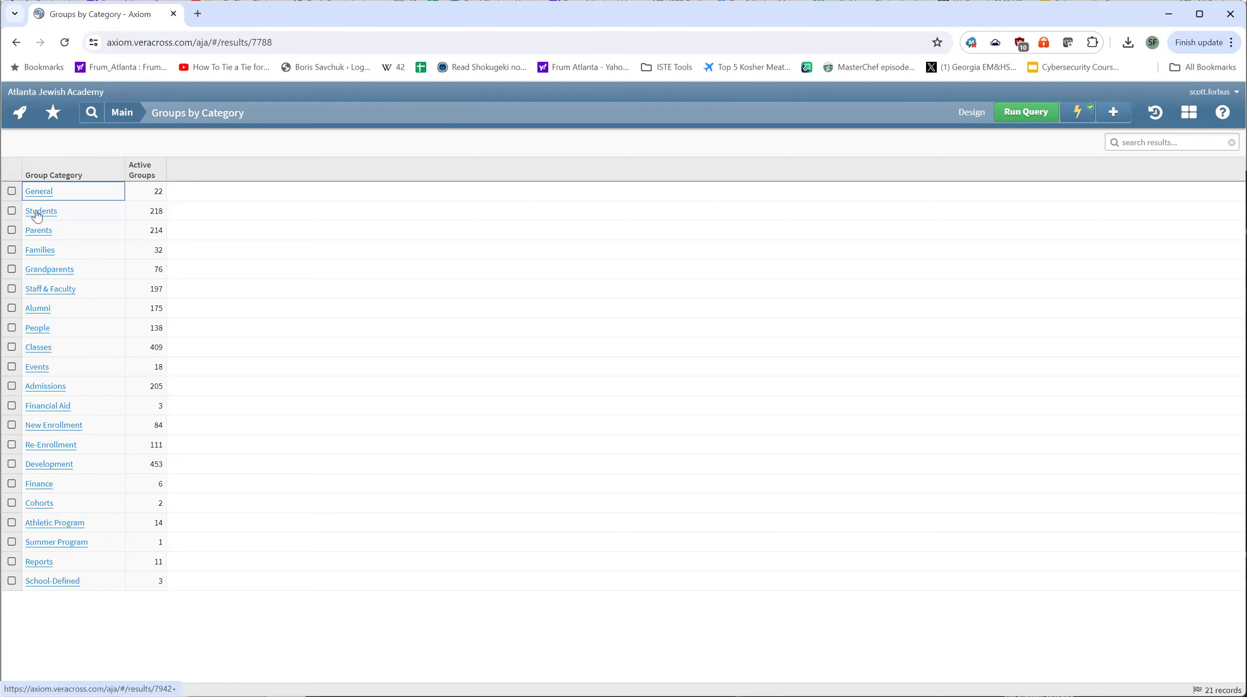
left_click(45, 232)
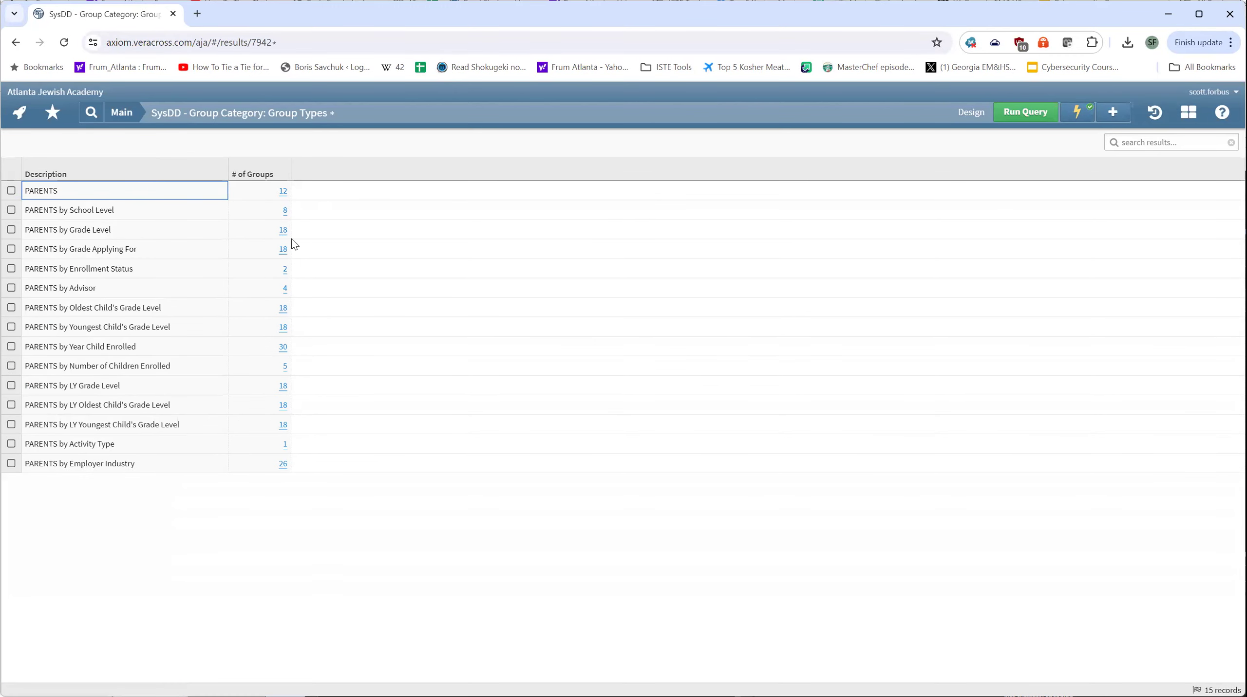
left_click(285, 211)
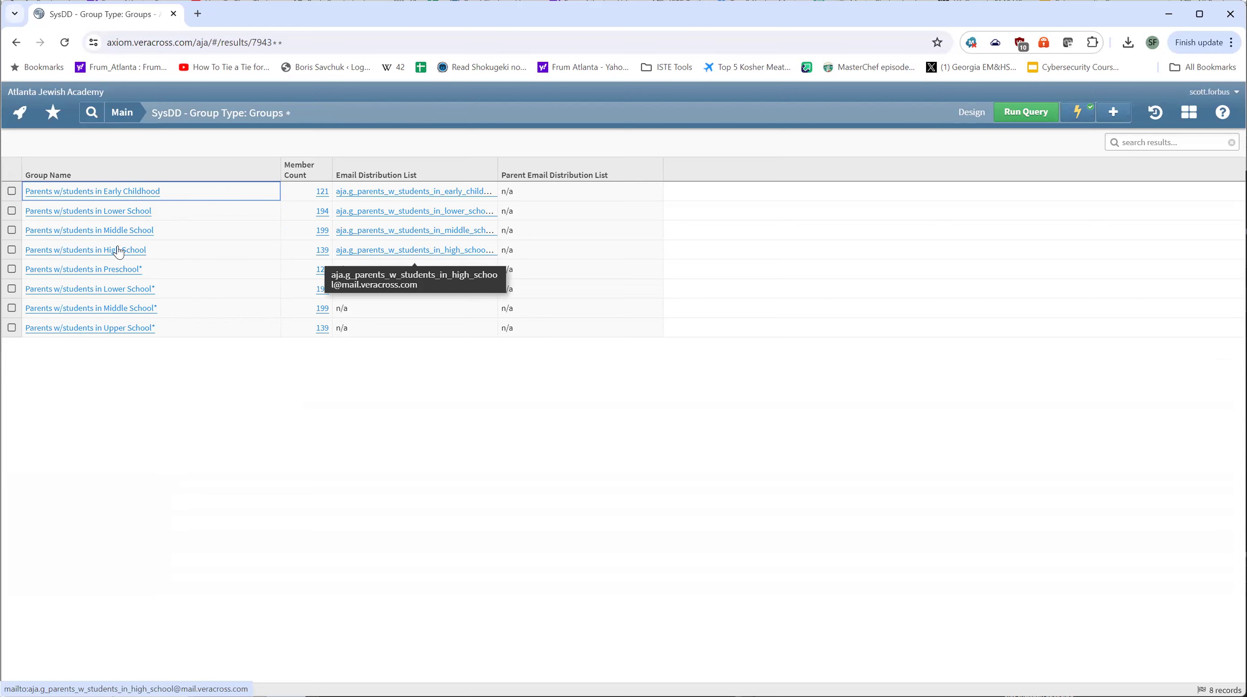
left_click(62, 250)
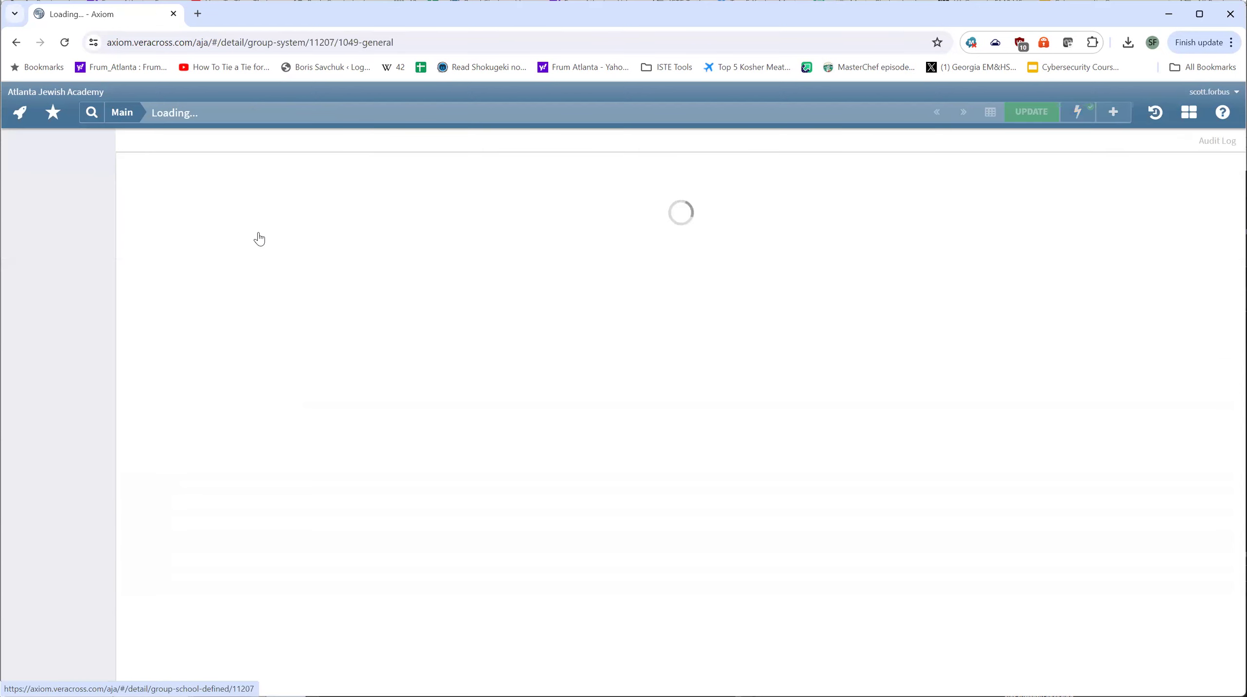
left_click_drag(379, 263, 453, 269)
left_click(474, 272)
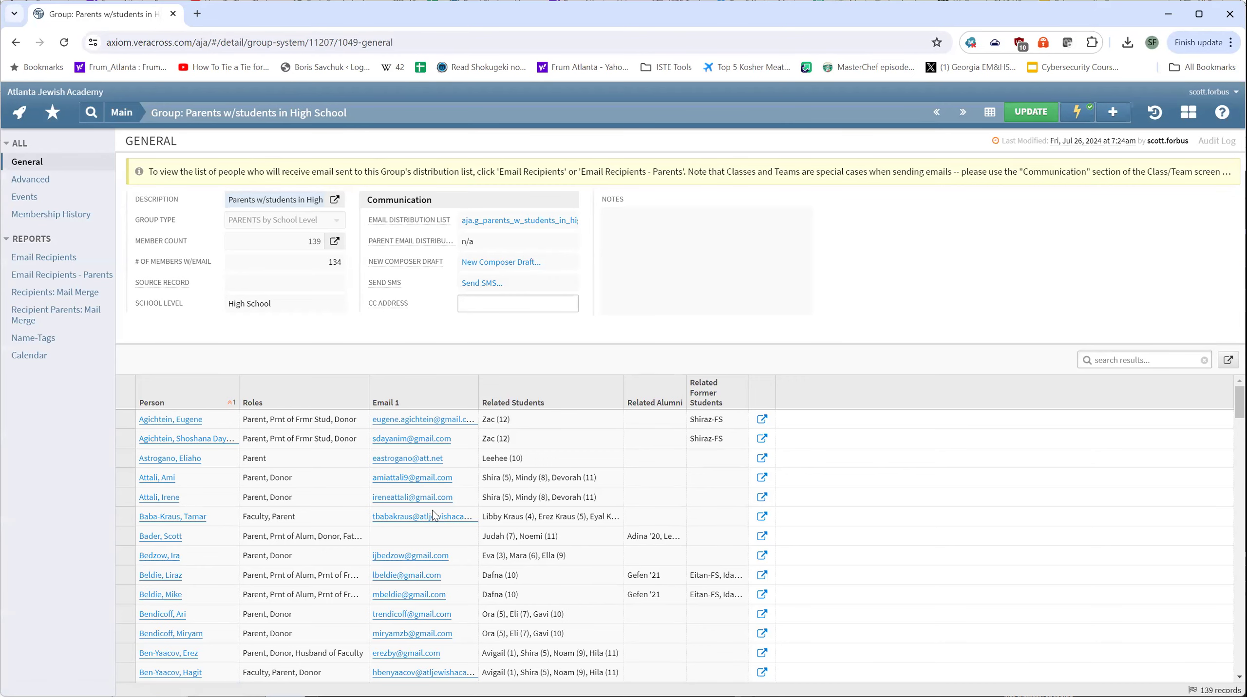
scroll(434, 520, "down", 3)
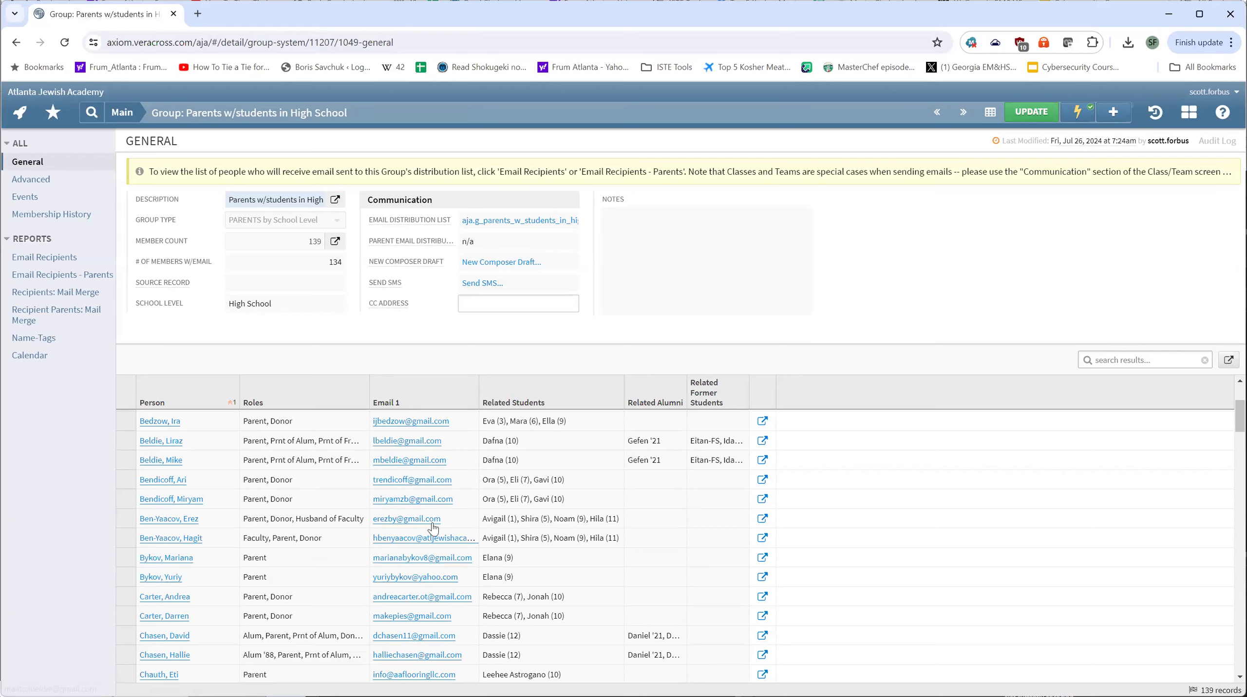
- Return to the Main homepage's group finder and open the Students in Grade 6 group under Students by Grade Level
left_click(118, 112)
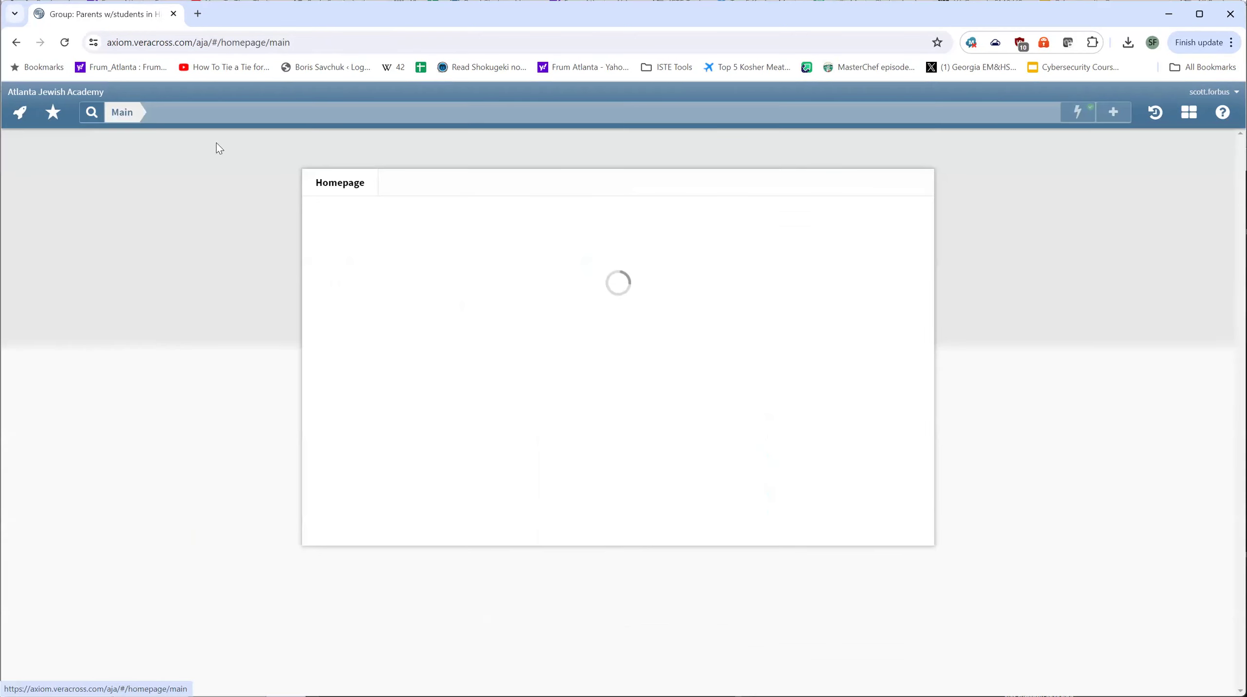
left_click(353, 315)
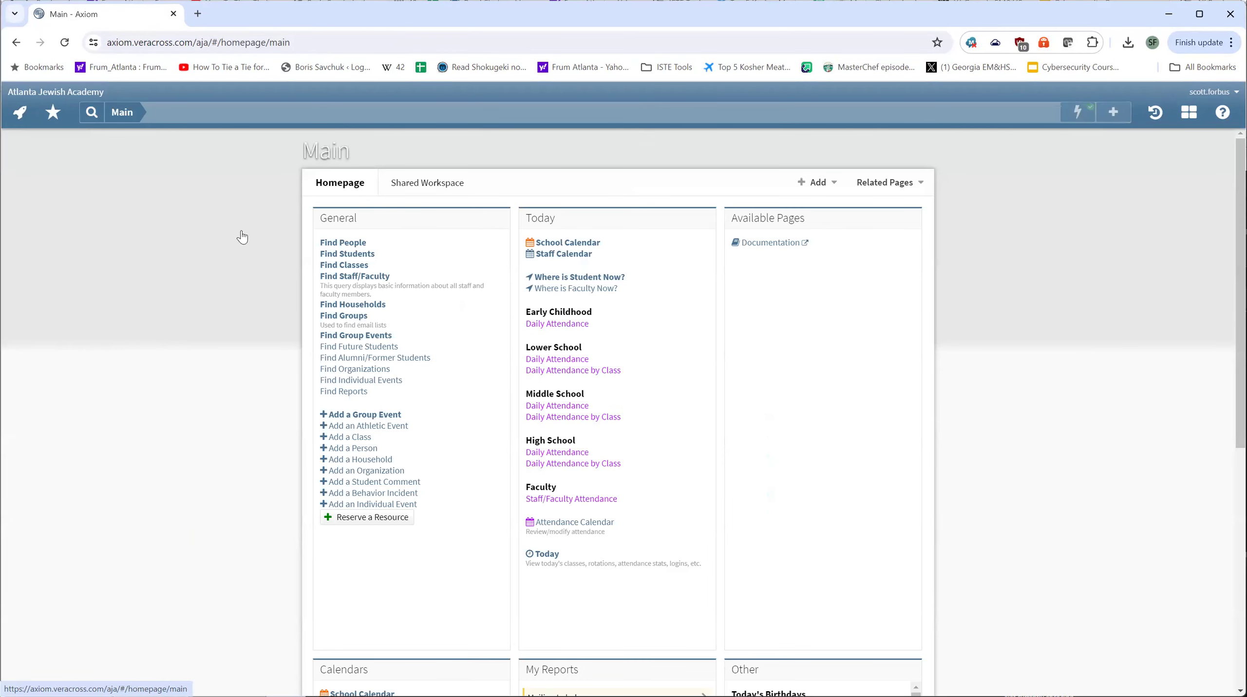
left_click(41, 211)
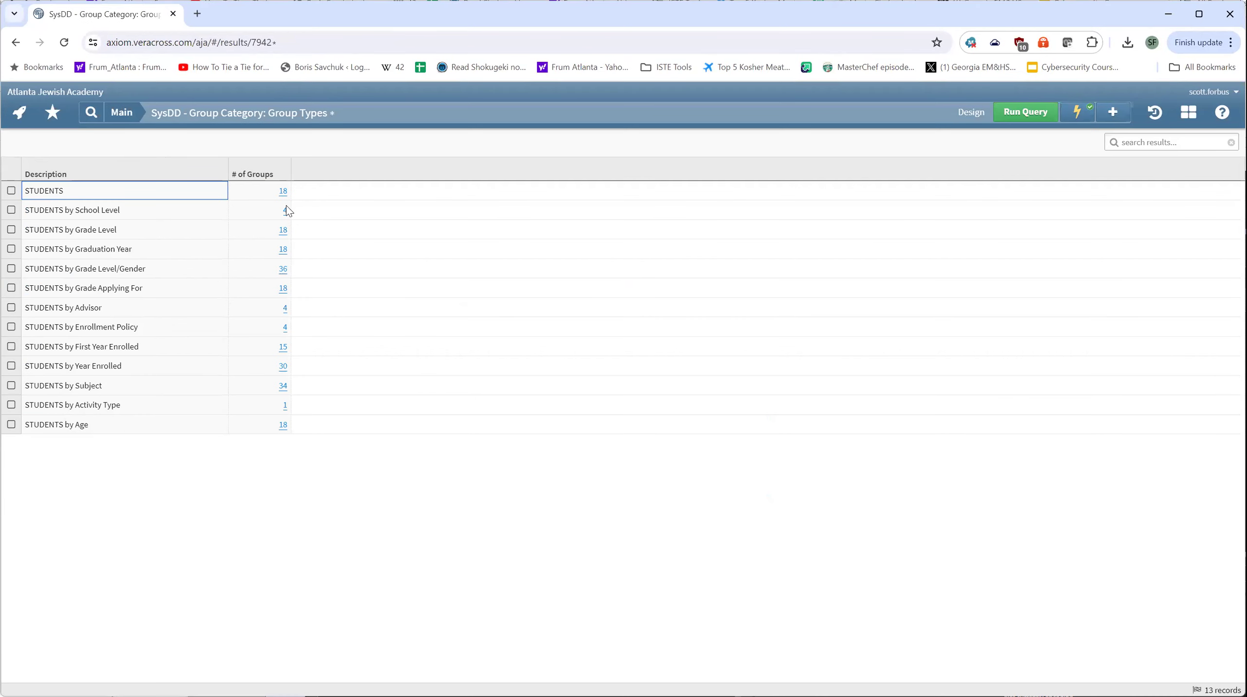
left_click(283, 230)
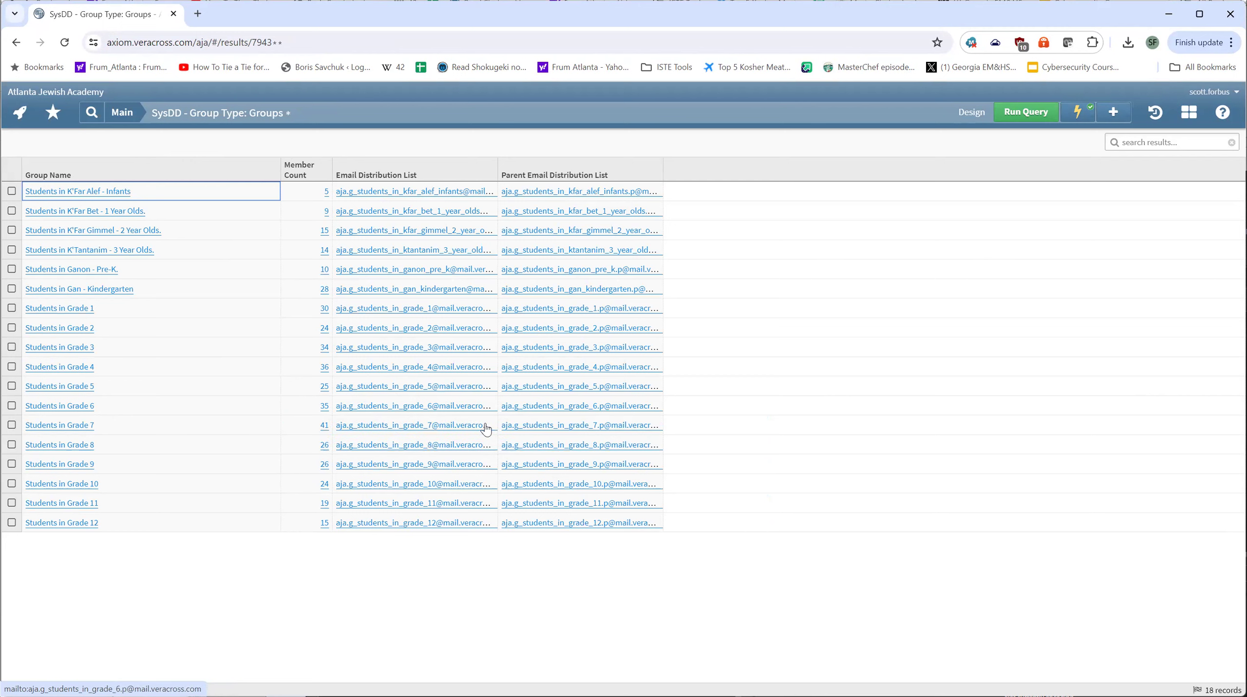
left_click(90, 408)
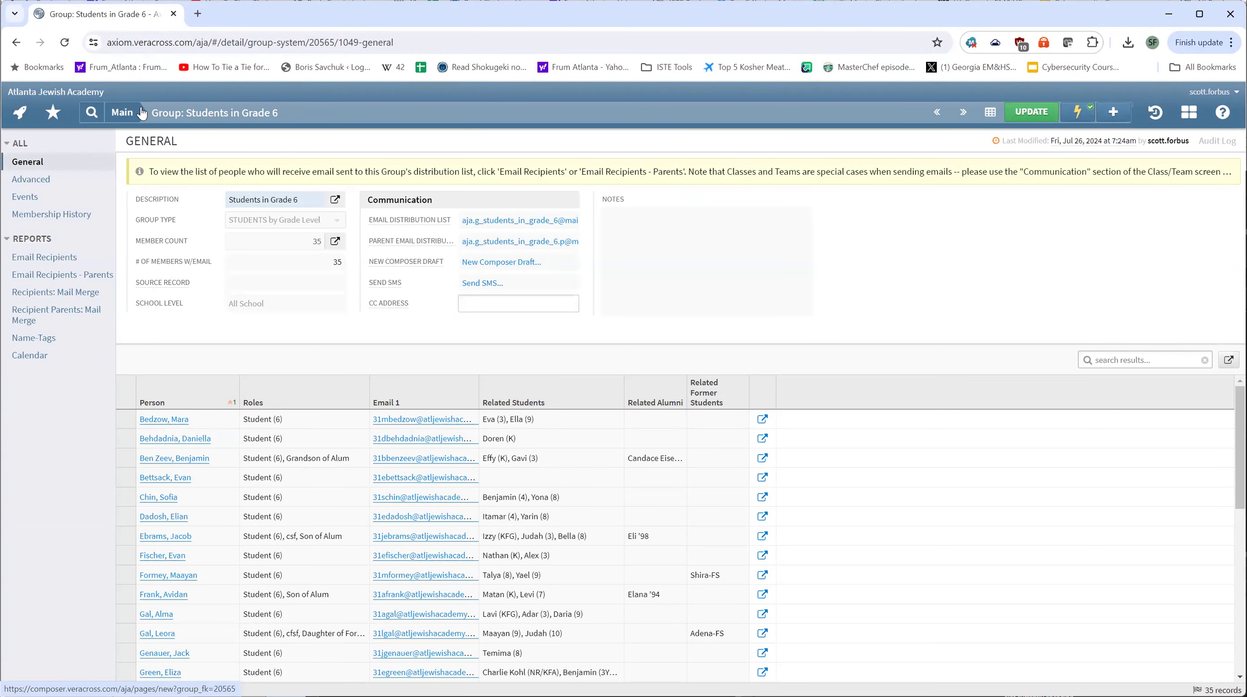
- From the Communications homepage's student recipient groups, start a new Composer draft for All Current Students
left_click(124, 113)
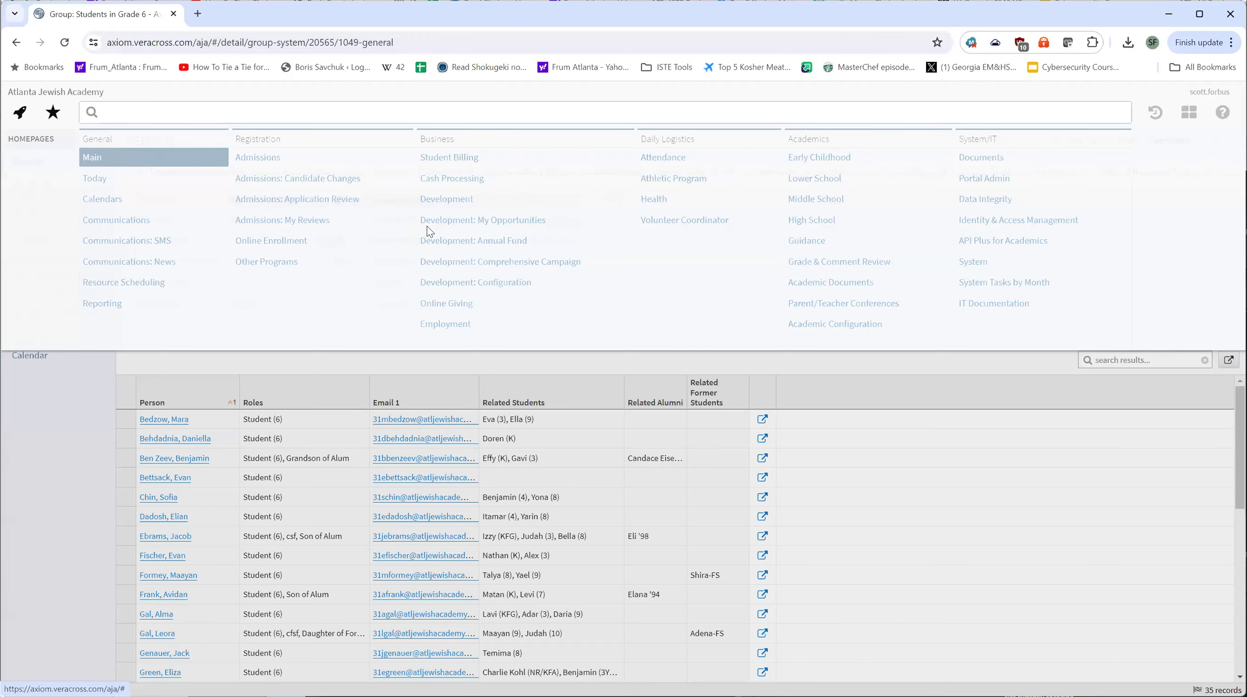
left_click(116, 220)
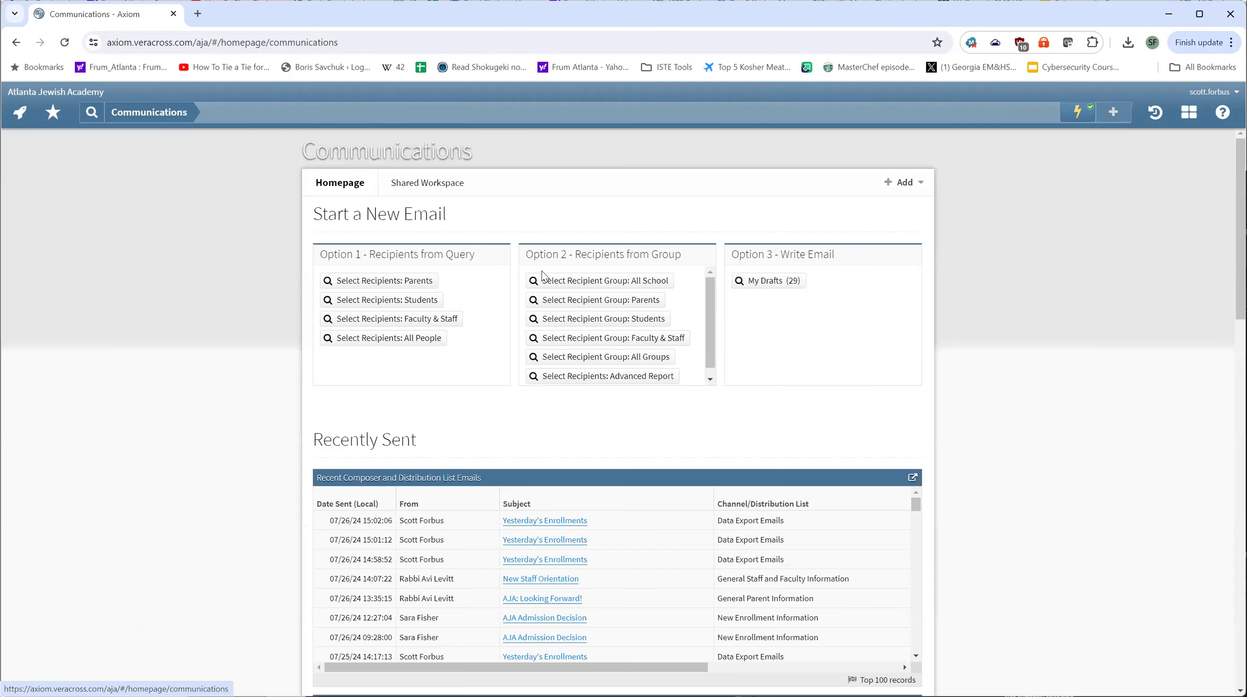
left_click(601, 322)
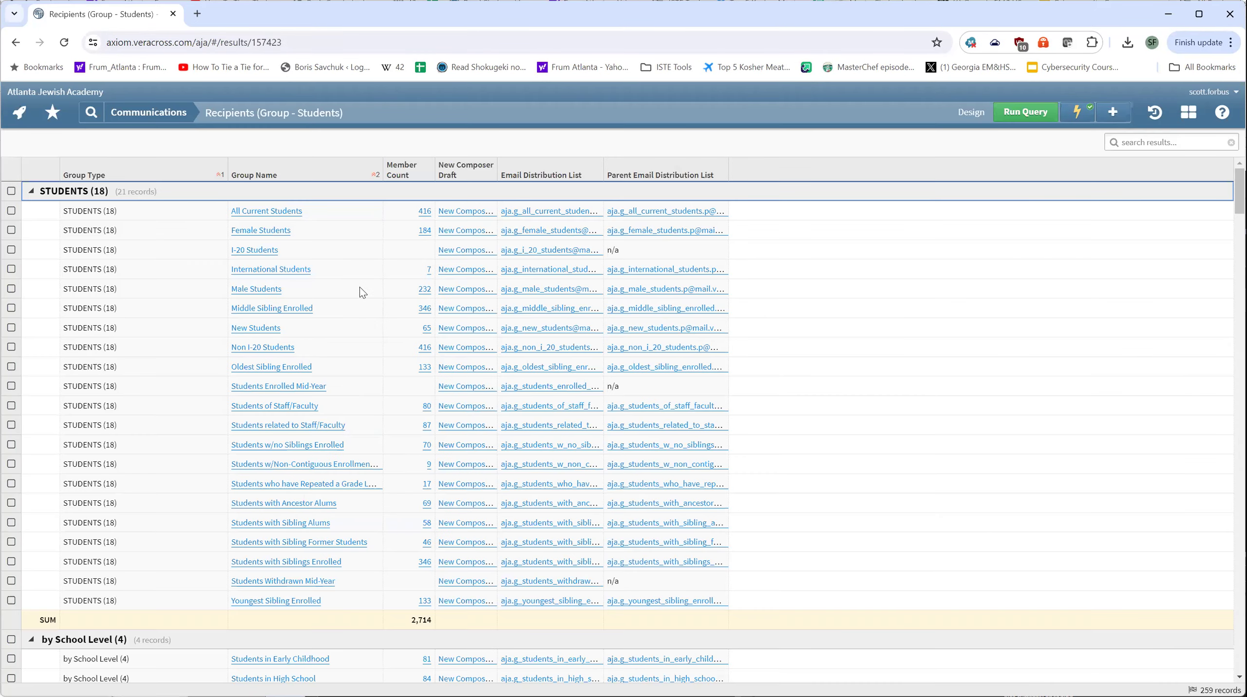
left_click(447, 213)
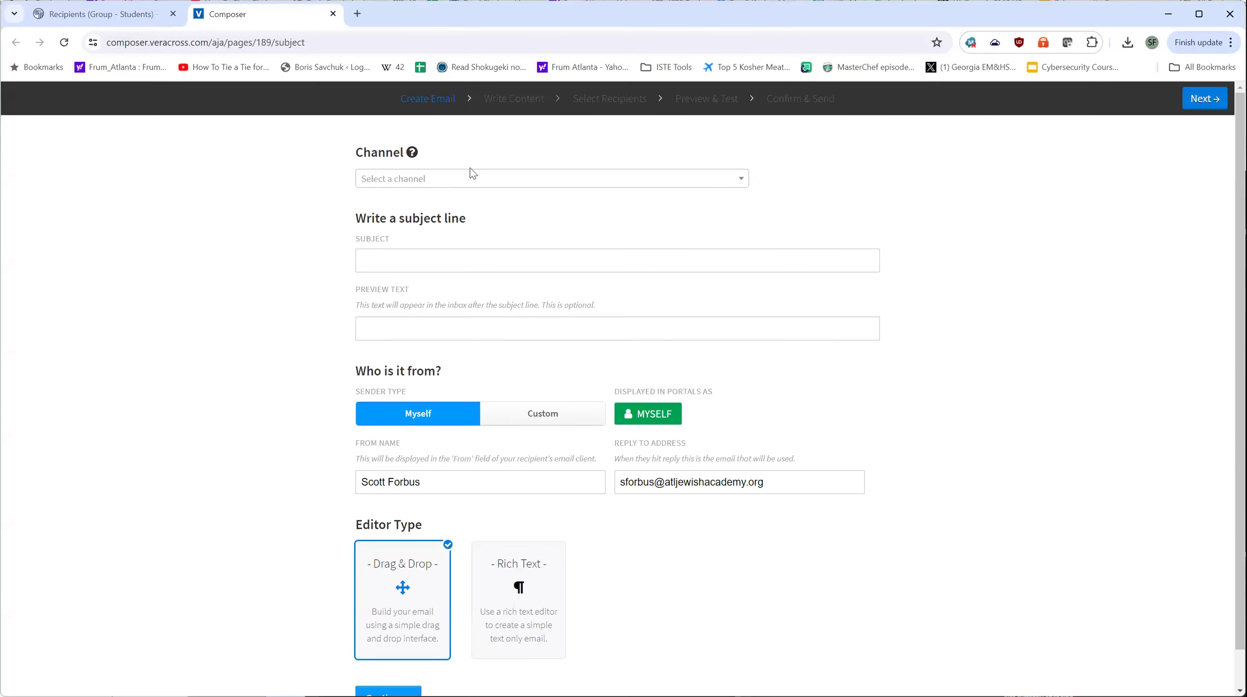
- Set both the email's channel and its subject to General Parent Information, and continue to writing the content
left_click(472, 179)
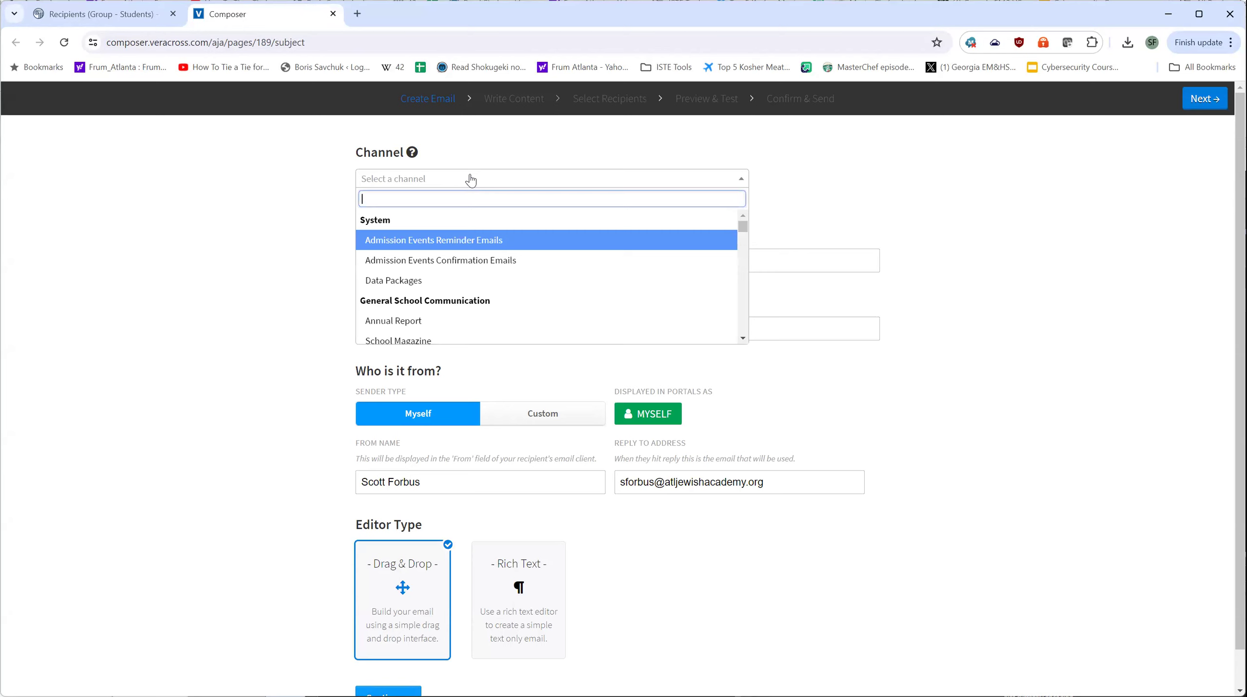
type("general")
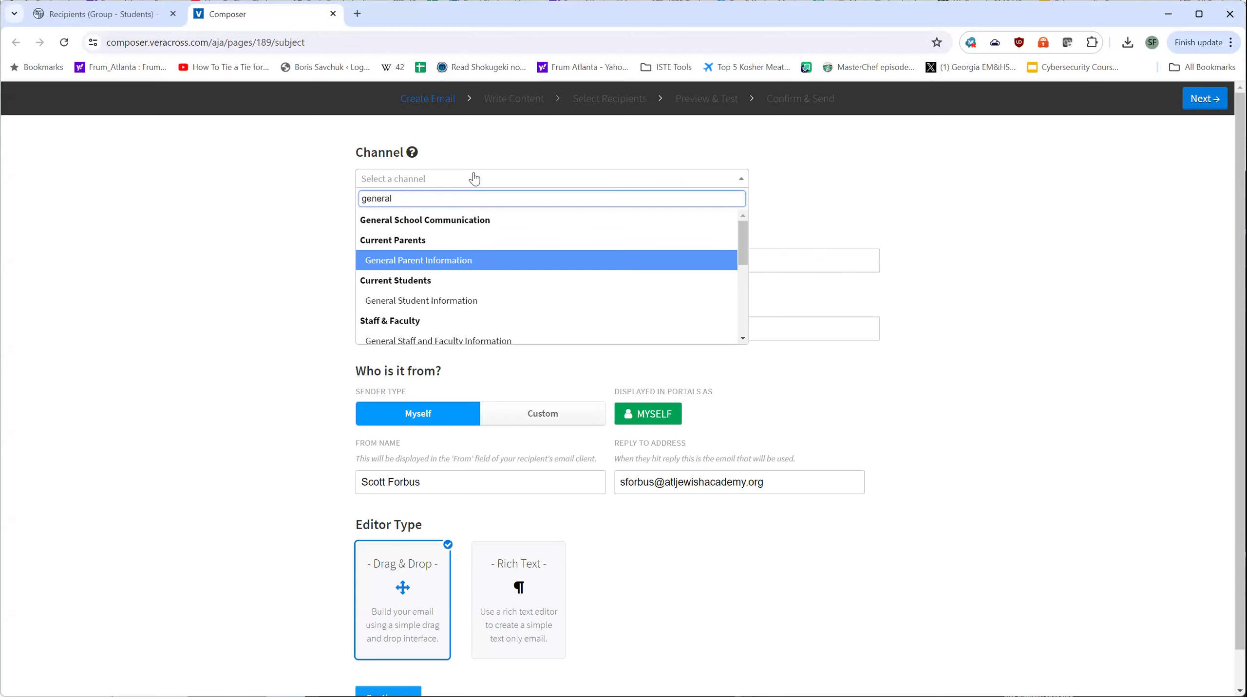
left_click(472, 259)
left_click(490, 259)
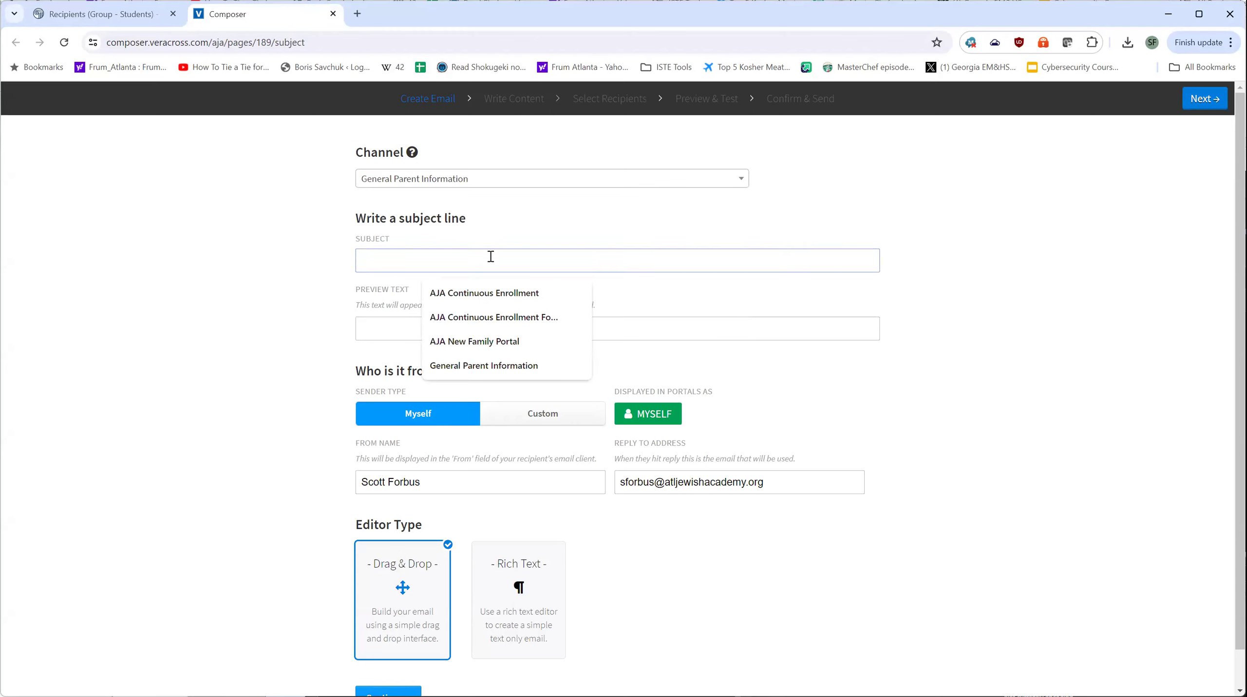
type("General Parent Information")
left_click(471, 289)
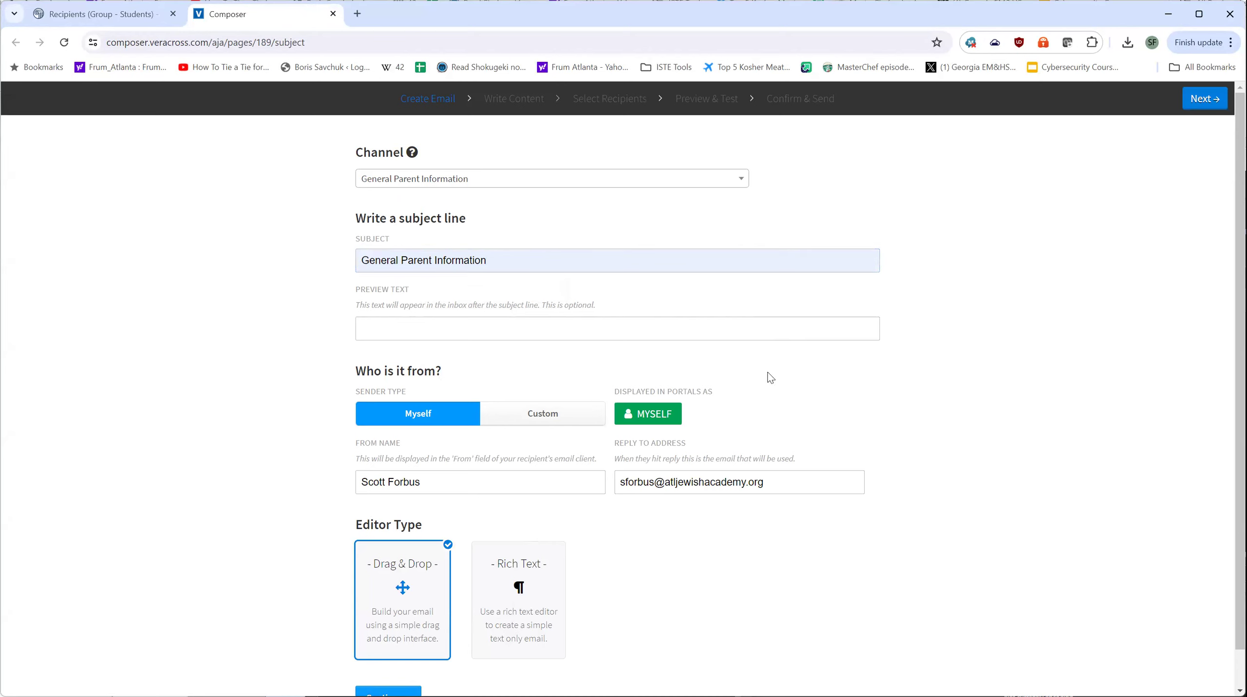
scroll(362, 551, "down", 1)
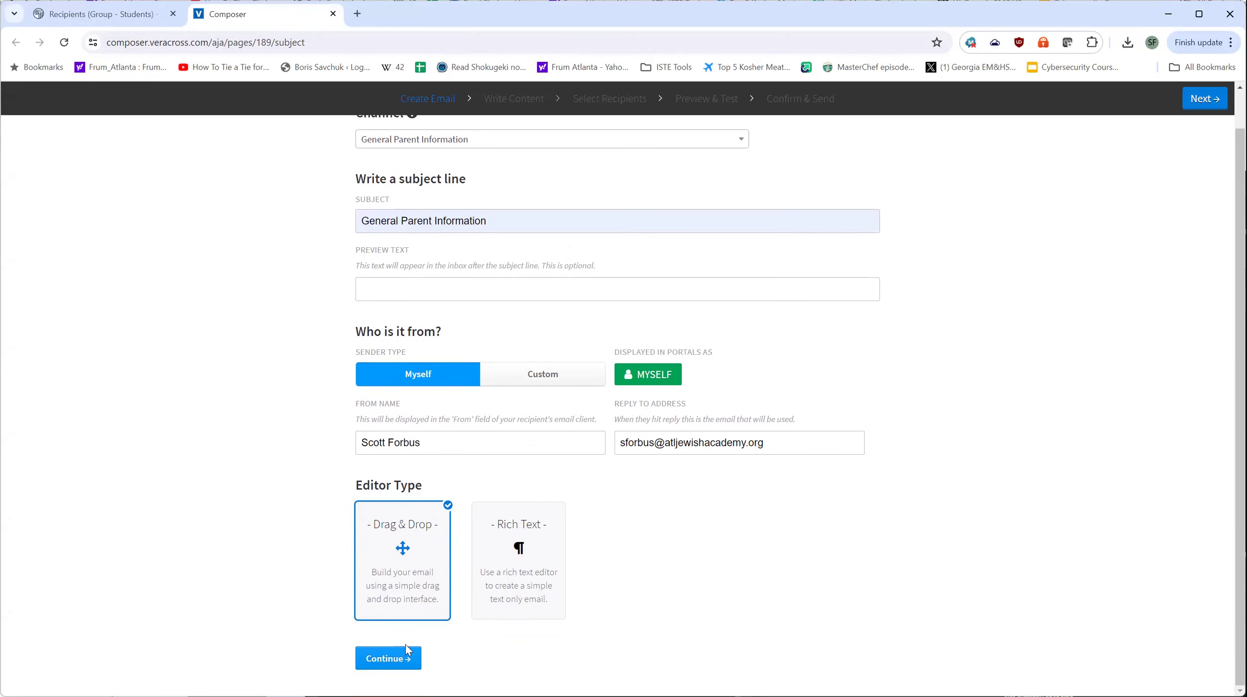
left_click(400, 659)
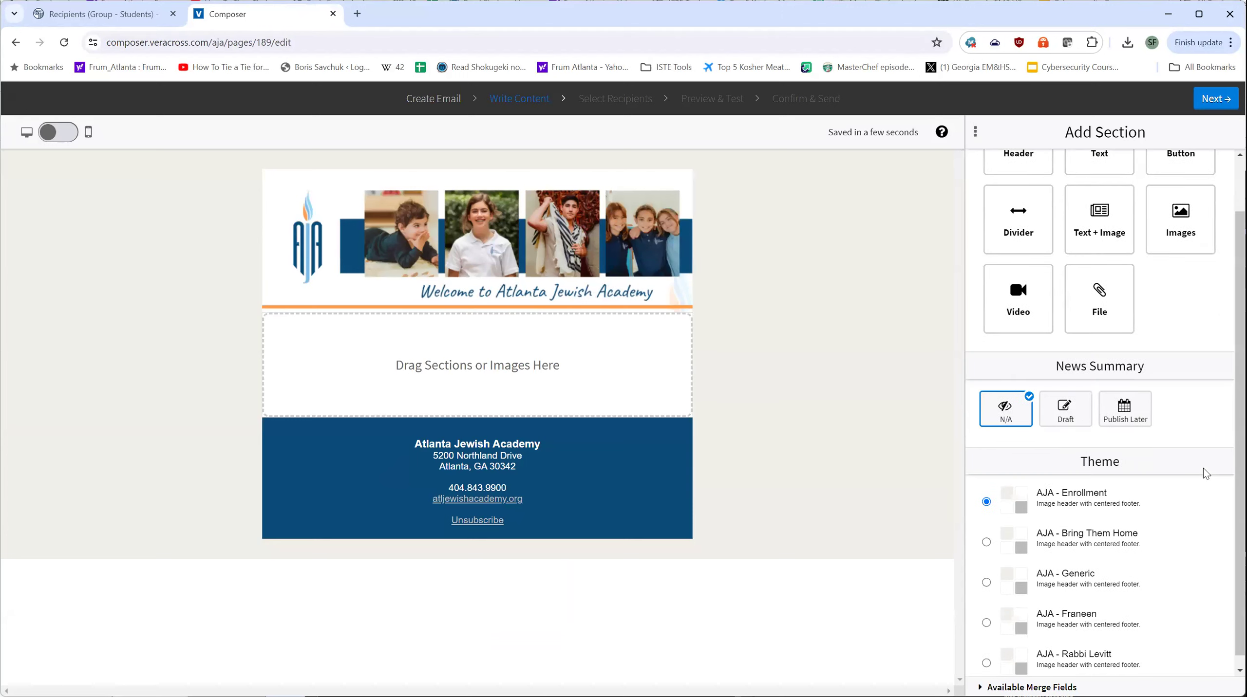
- Apply the AJA - Generic theme and add a text section reading "This is a test for." to the email body
scroll(1206, 473, "down", 3)
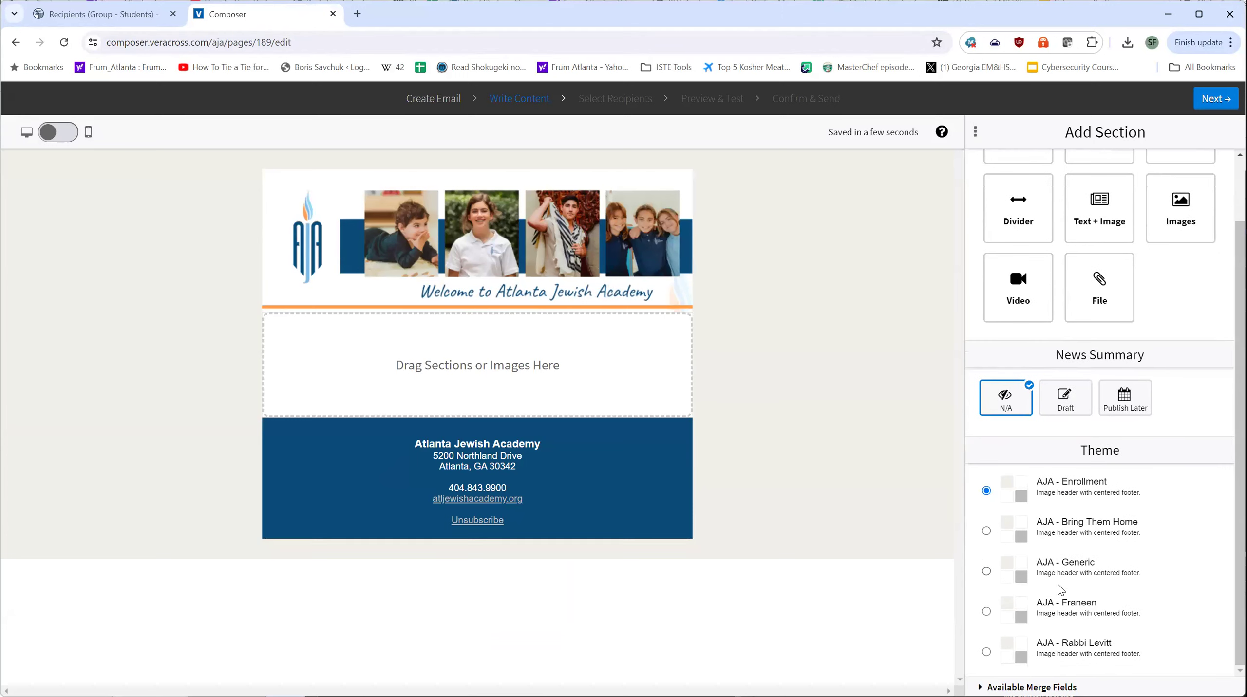
left_click(1092, 562)
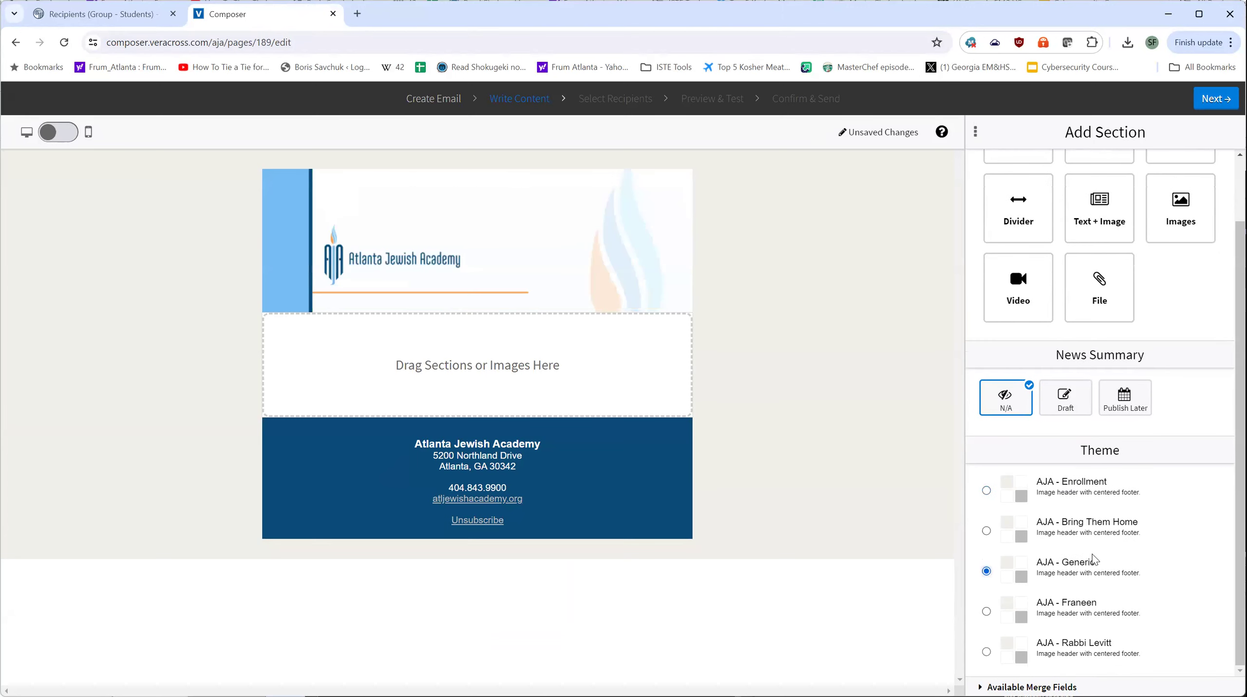
scroll(1088, 229, "up", 3)
left_click_drag(1082, 208, 553, 365)
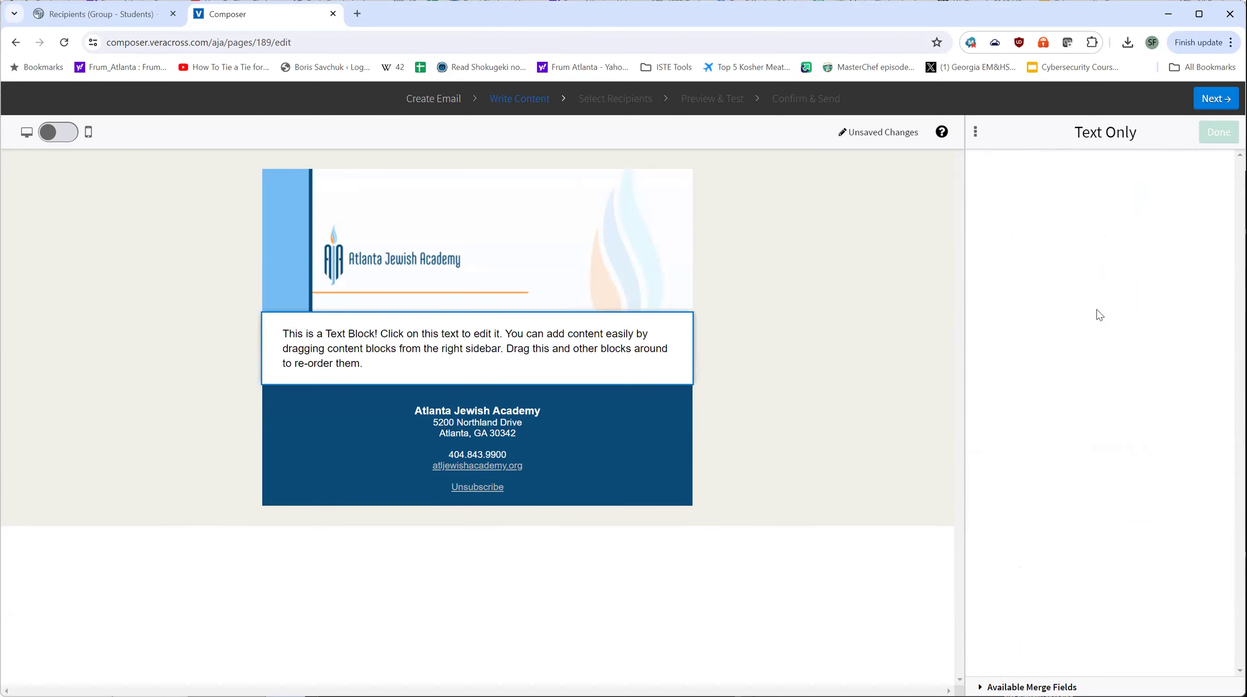
triple_click(1085, 508)
type("T")
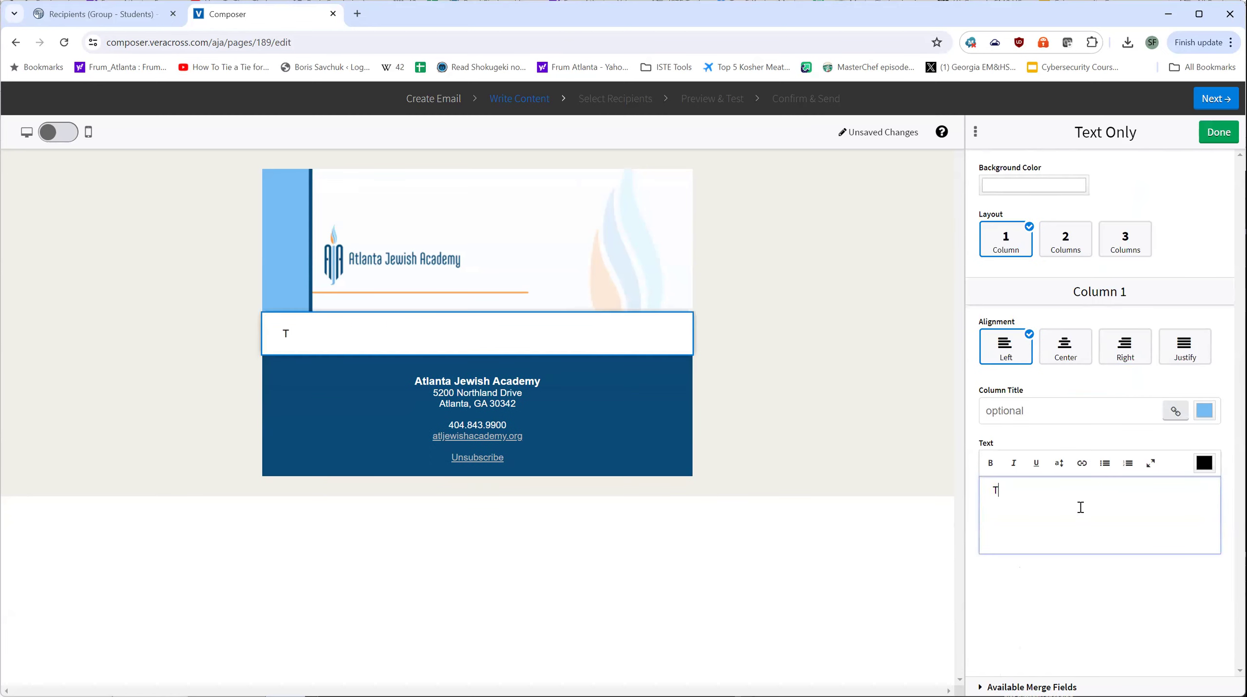
type("his is a test for.")
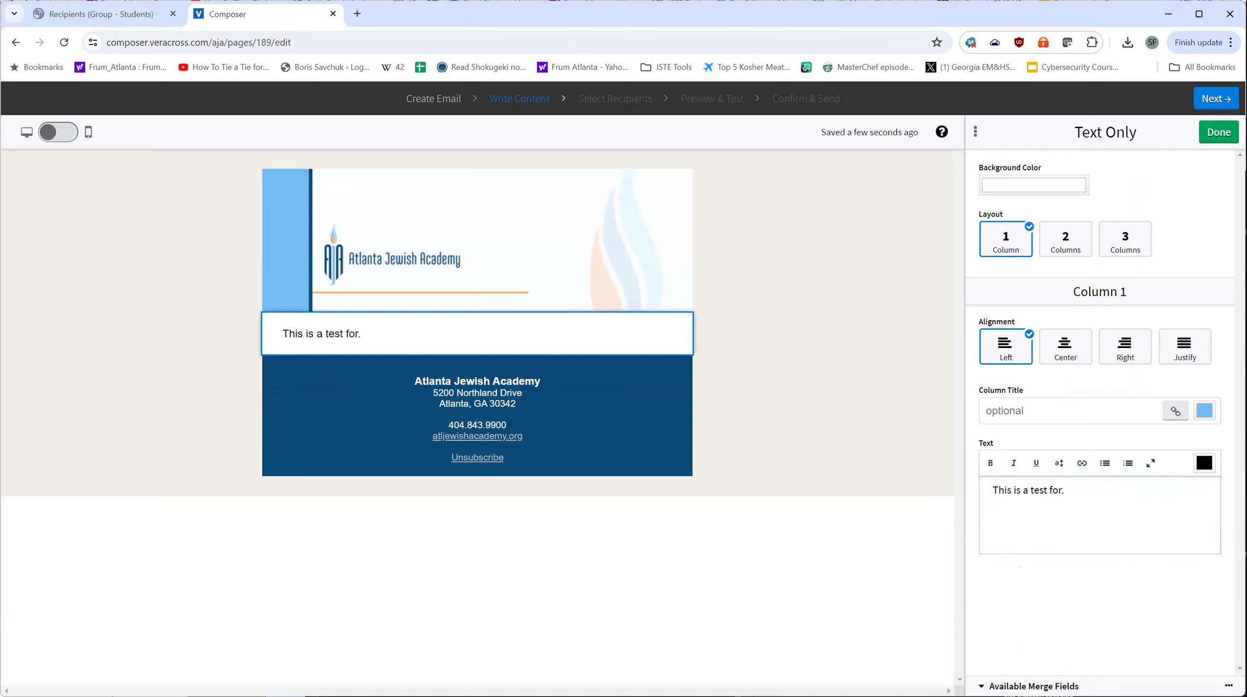
- Append the {vc:first_name} merge field to the text section using the available merge field syntax, and finish editing the section
left_click(1031, 687)
scroll(1089, 569, "down", 1)
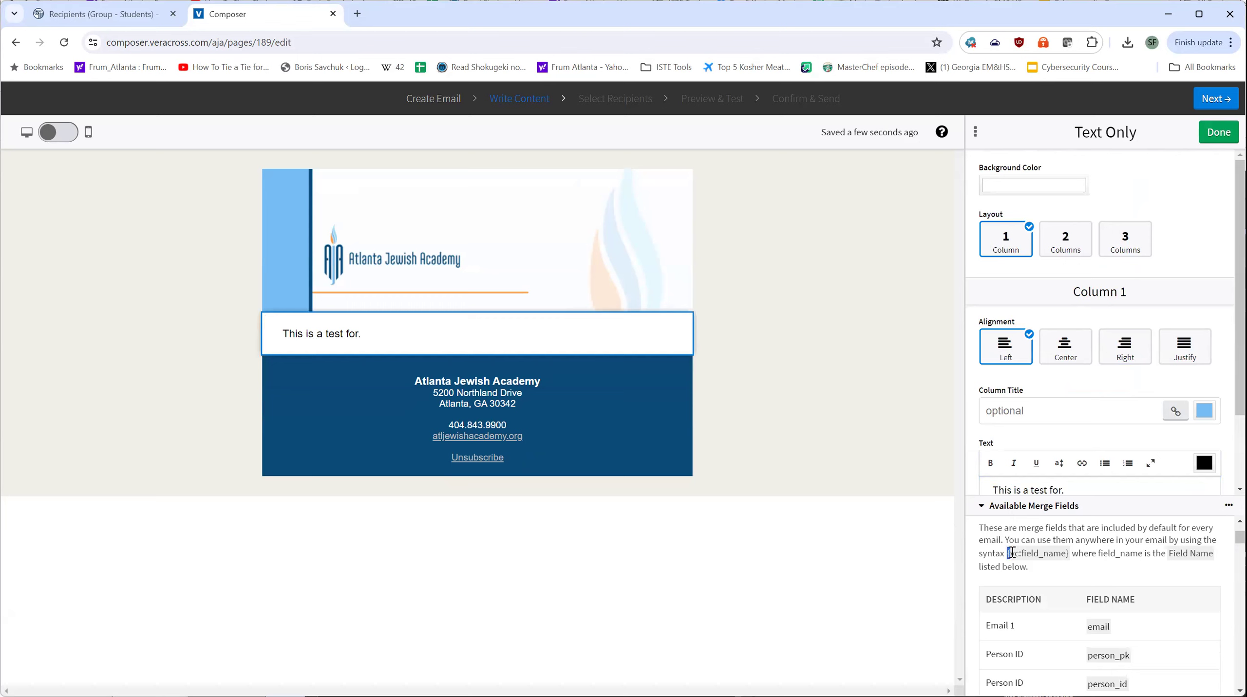
left_click_drag(1014, 551, 1021, 549)
left_click(1000, 505)
left_click(1099, 496)
type("{")
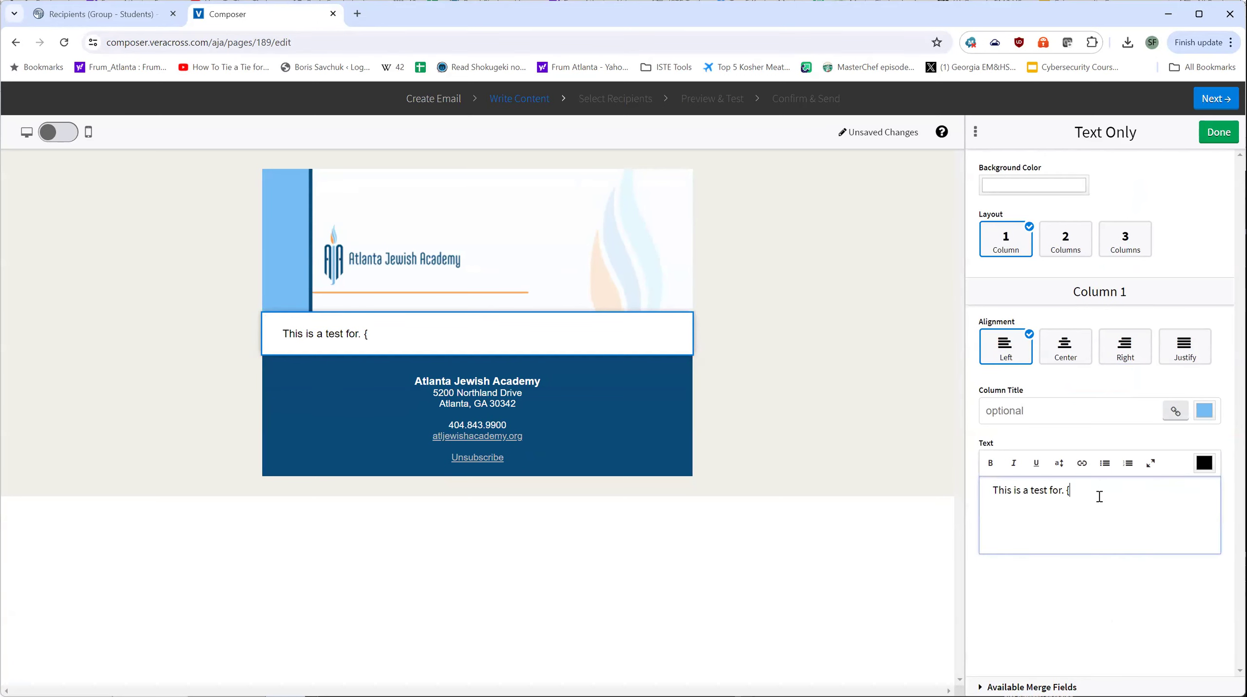
type("vc:")
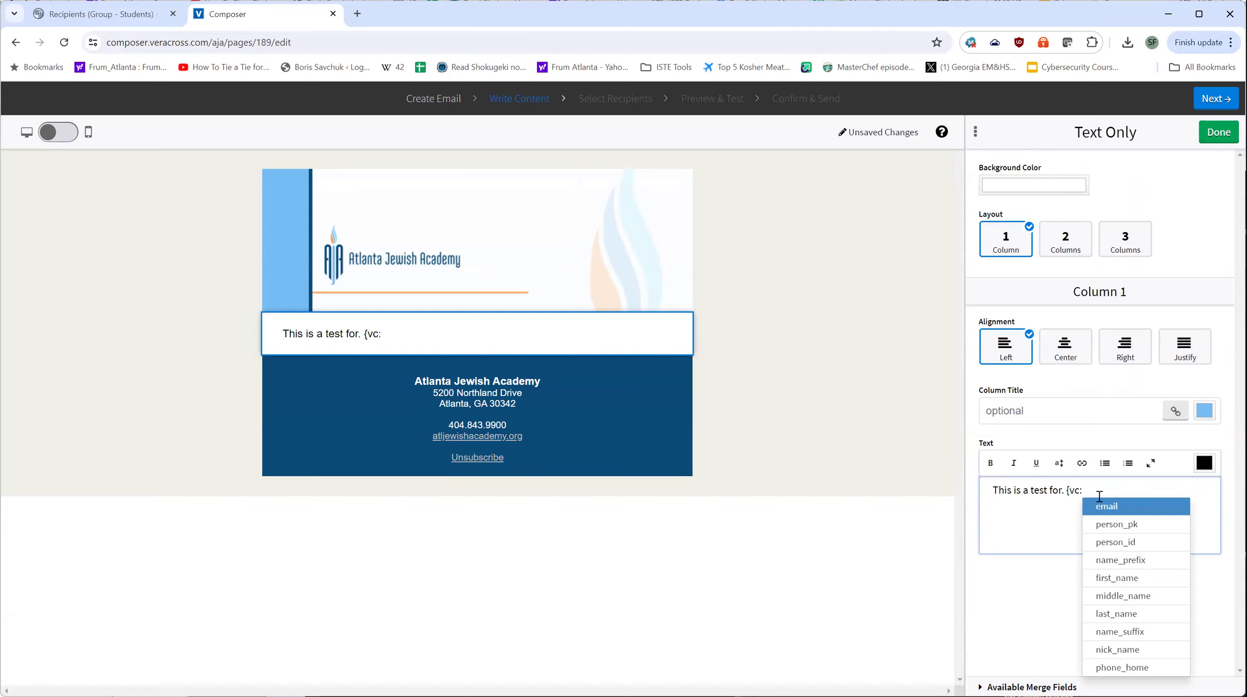
left_click(1123, 577)
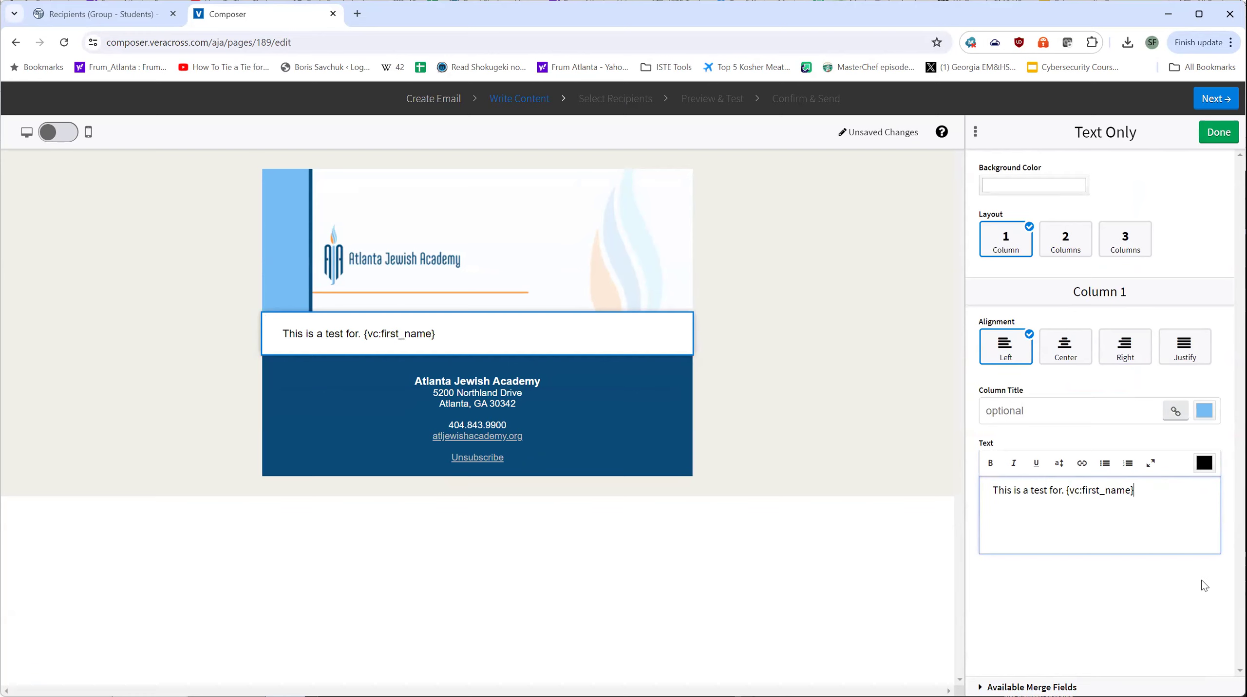
left_click(1205, 139)
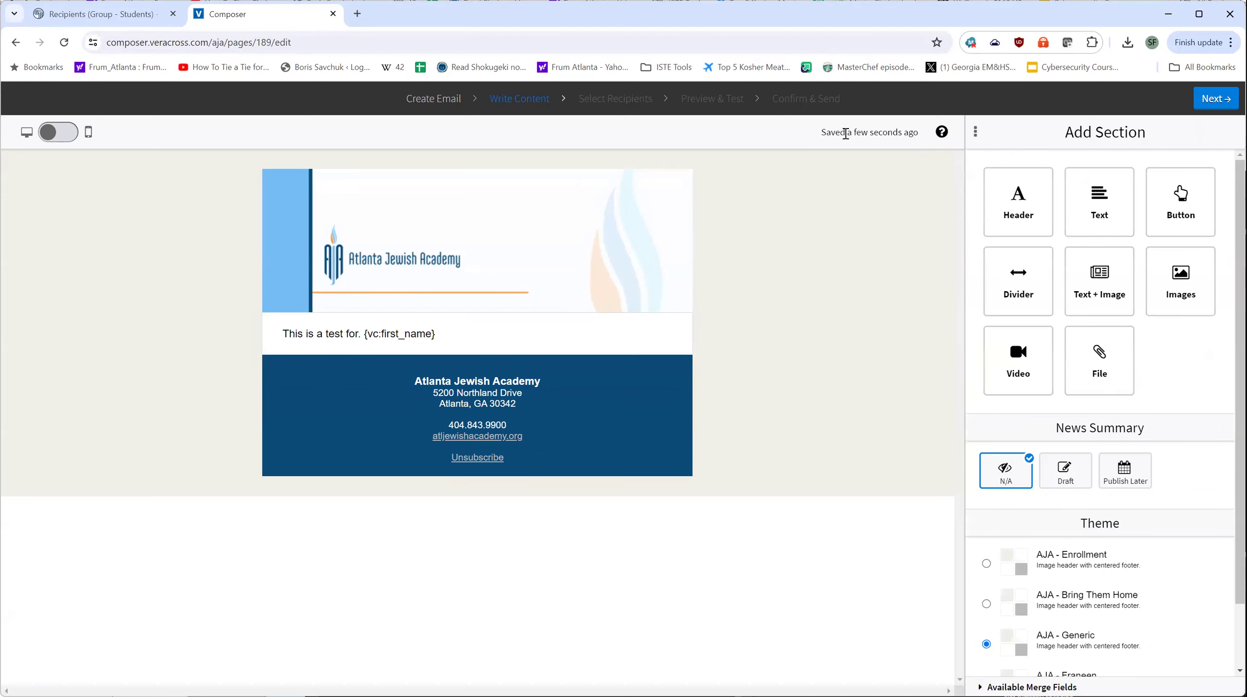
- Proceed from the email content to recipient selection and set the target to Parents/Guardians
left_click(1200, 110)
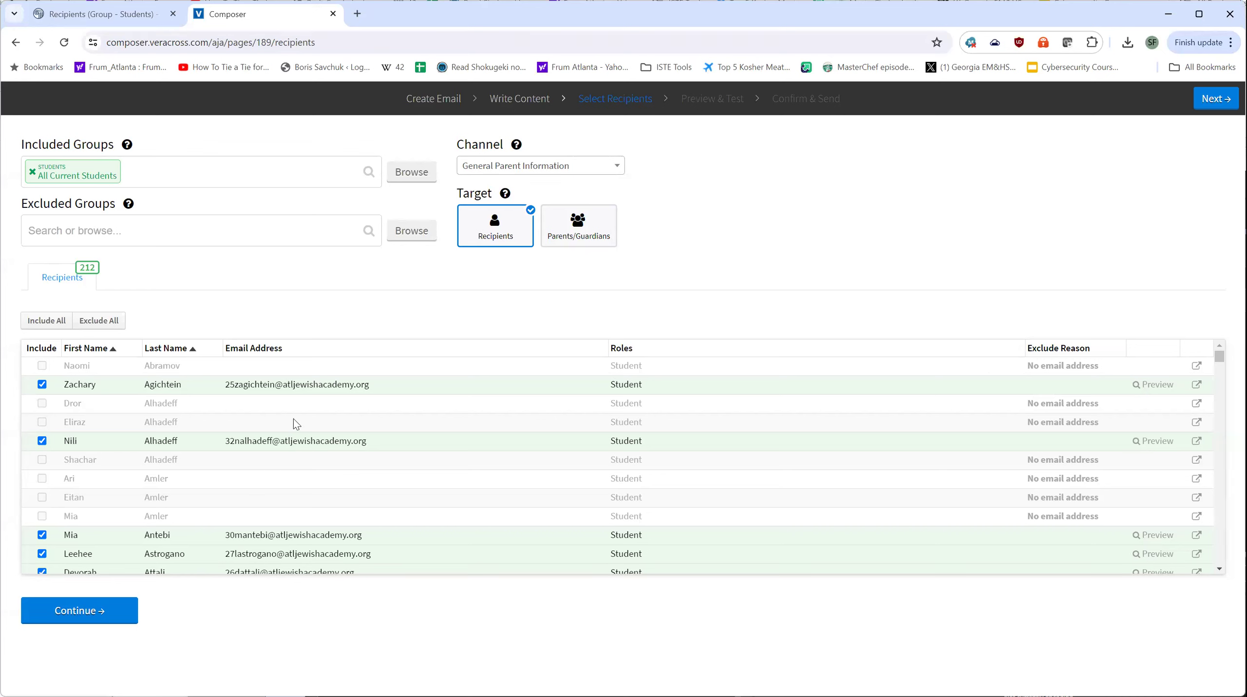
left_click(600, 218)
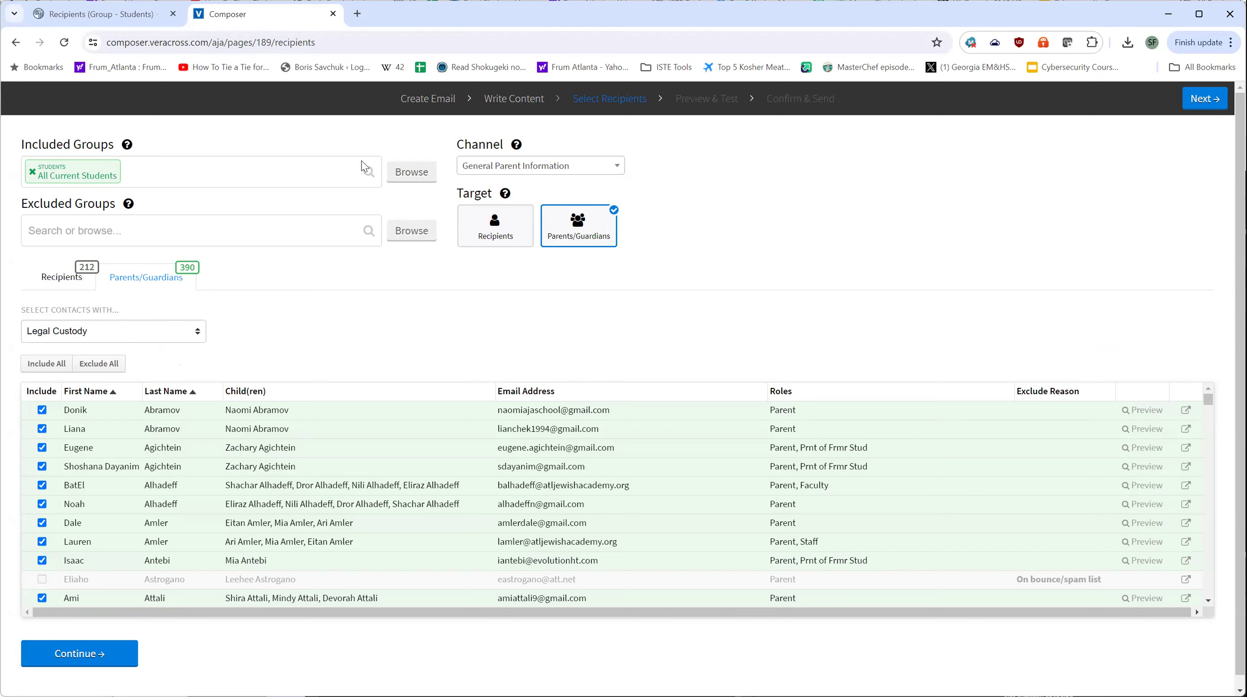
- Browse the groups available for inclusion, looking through the student and parent categories without adding any
left_click(424, 172)
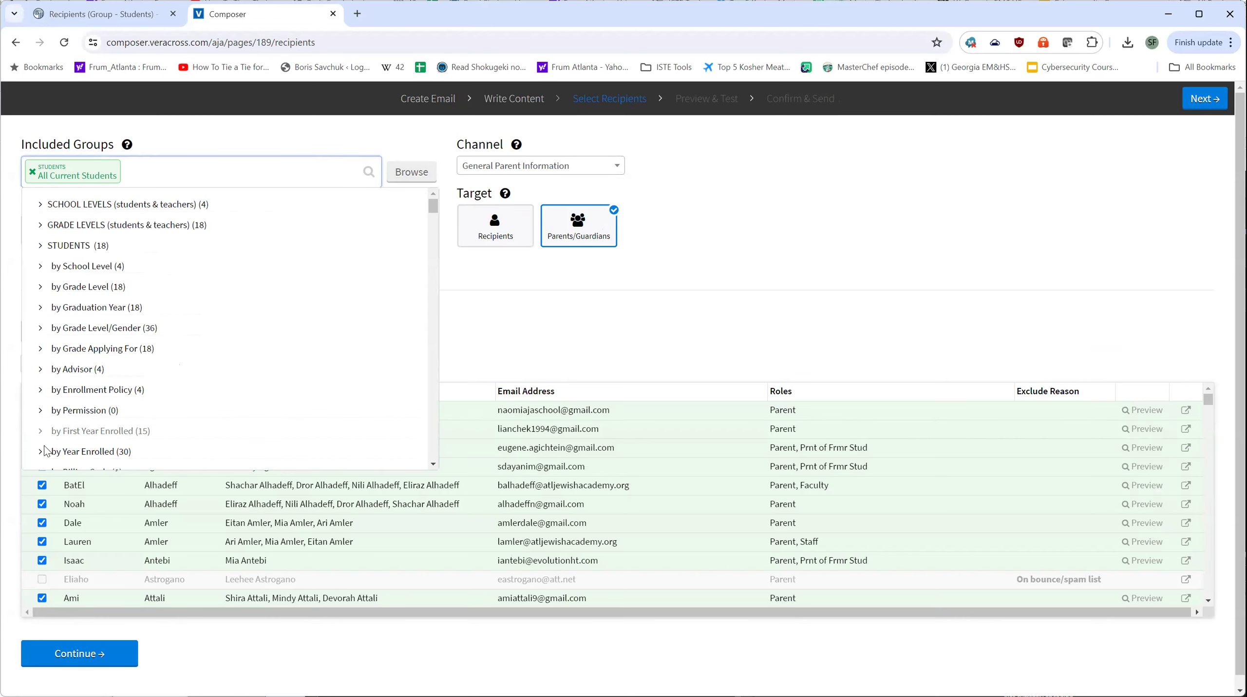
scroll(49, 442, "down", 1)
scroll(45, 409, "down", 6)
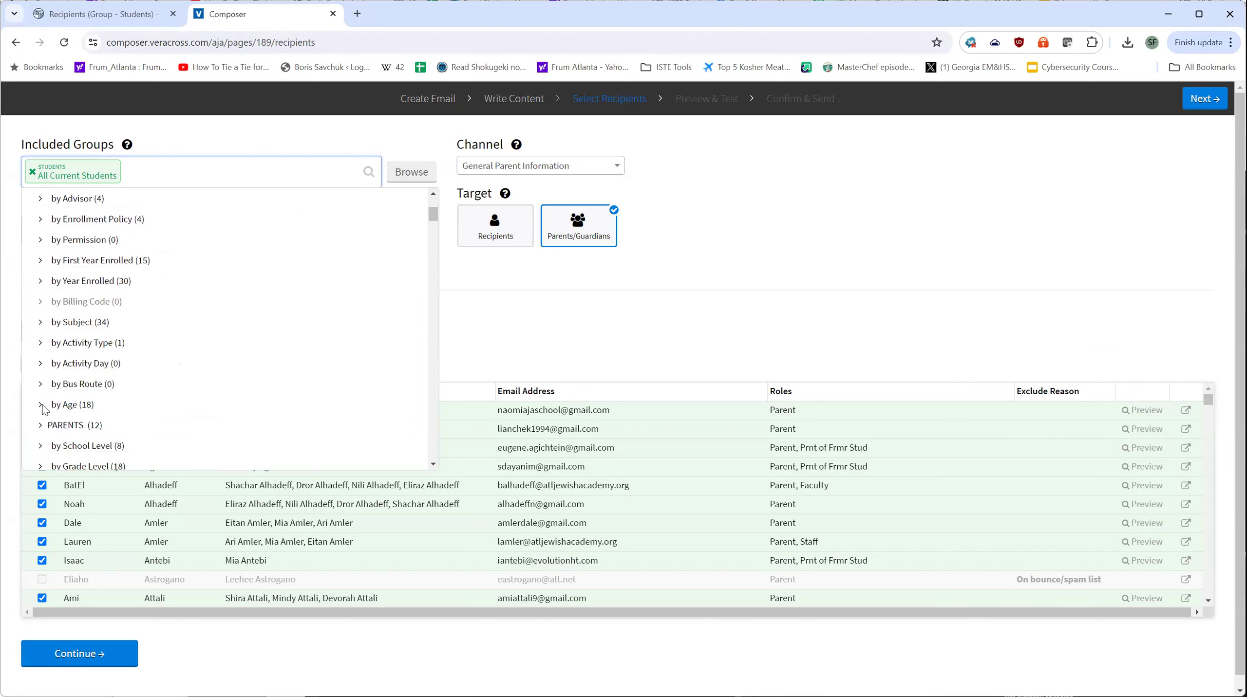
scroll(50, 353, "down", 8)
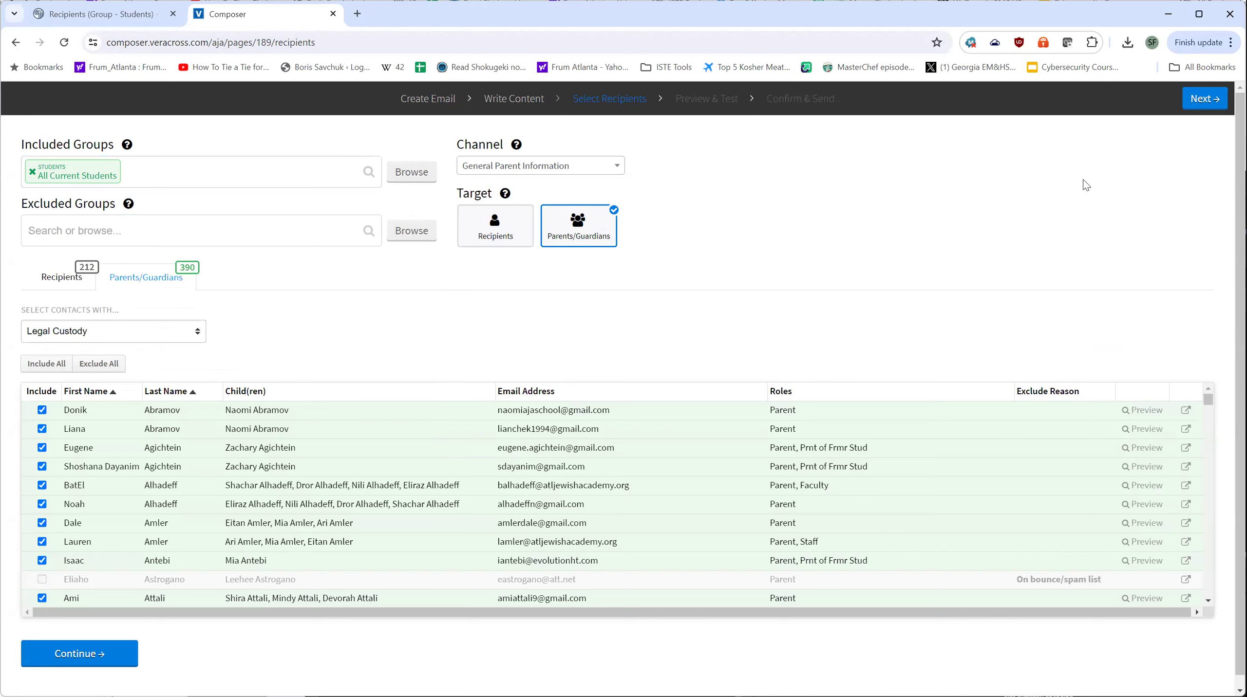
- Continue to the email preview, compare the merged first name with the previewed recipient, and activate the test email address field
left_click(80, 654)
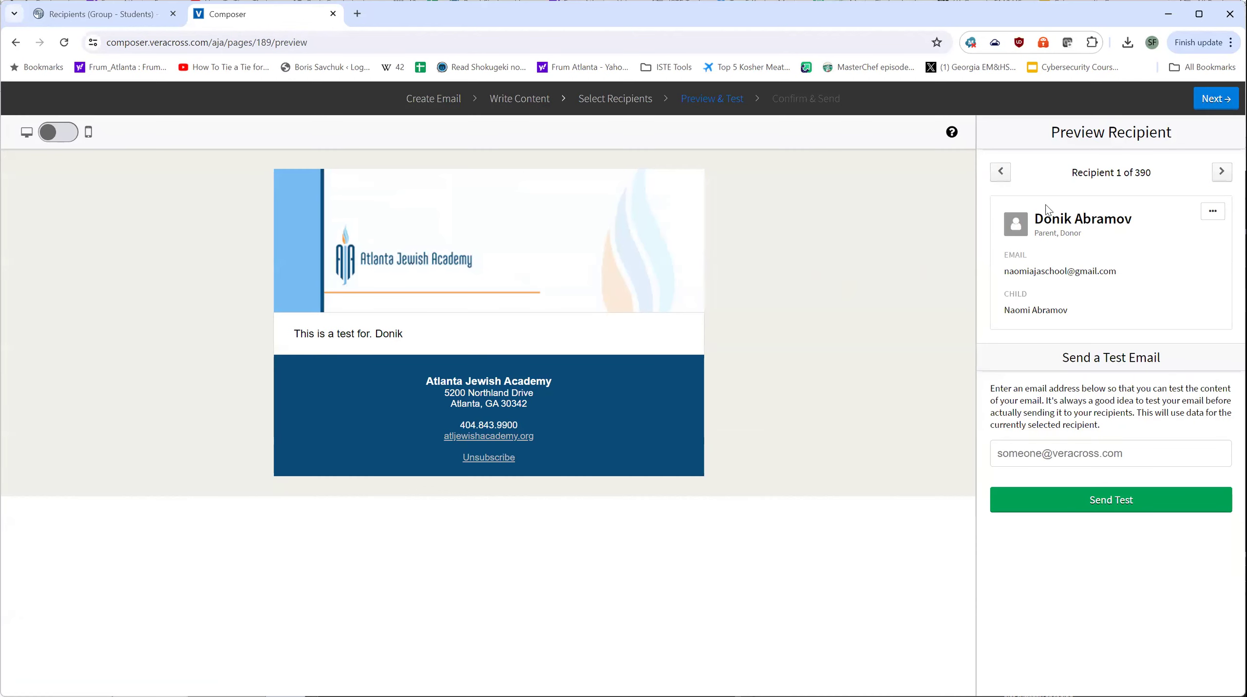
double_click(1051, 215)
left_click(384, 328)
left_click(1092, 452)
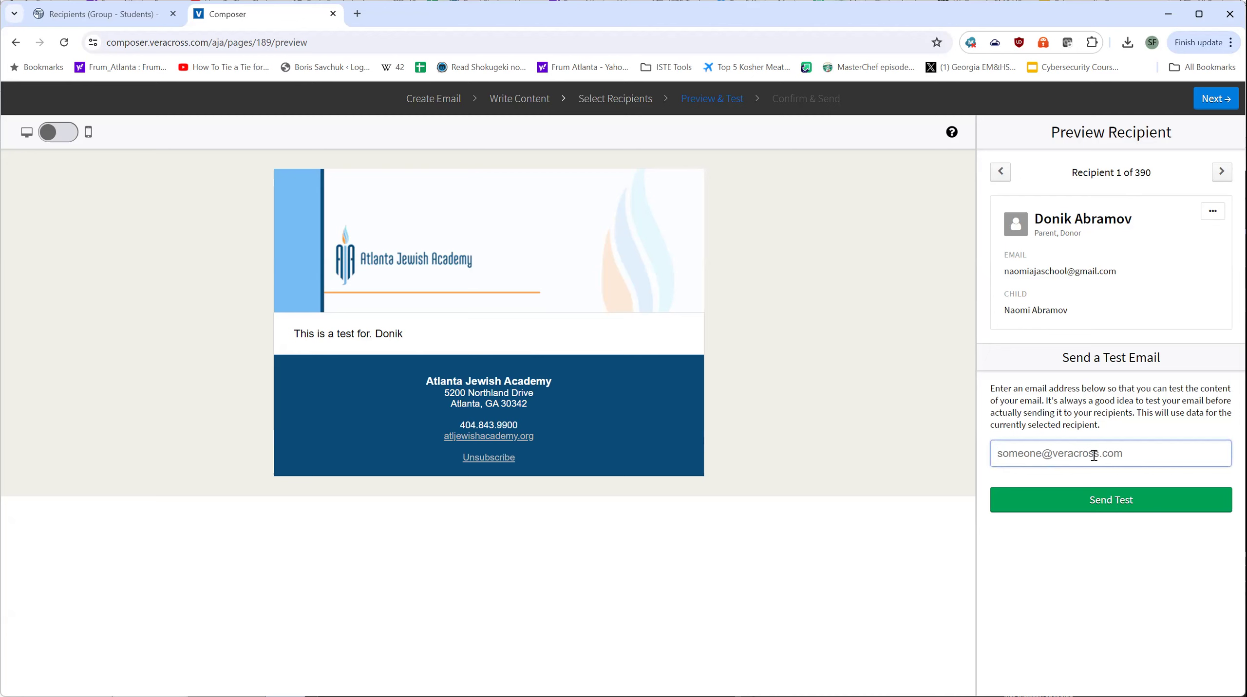
- Proceed to the confirmation page and review the content, review status, email status, sender, recipients, copy, click tracking and news settings
left_click(1211, 98)
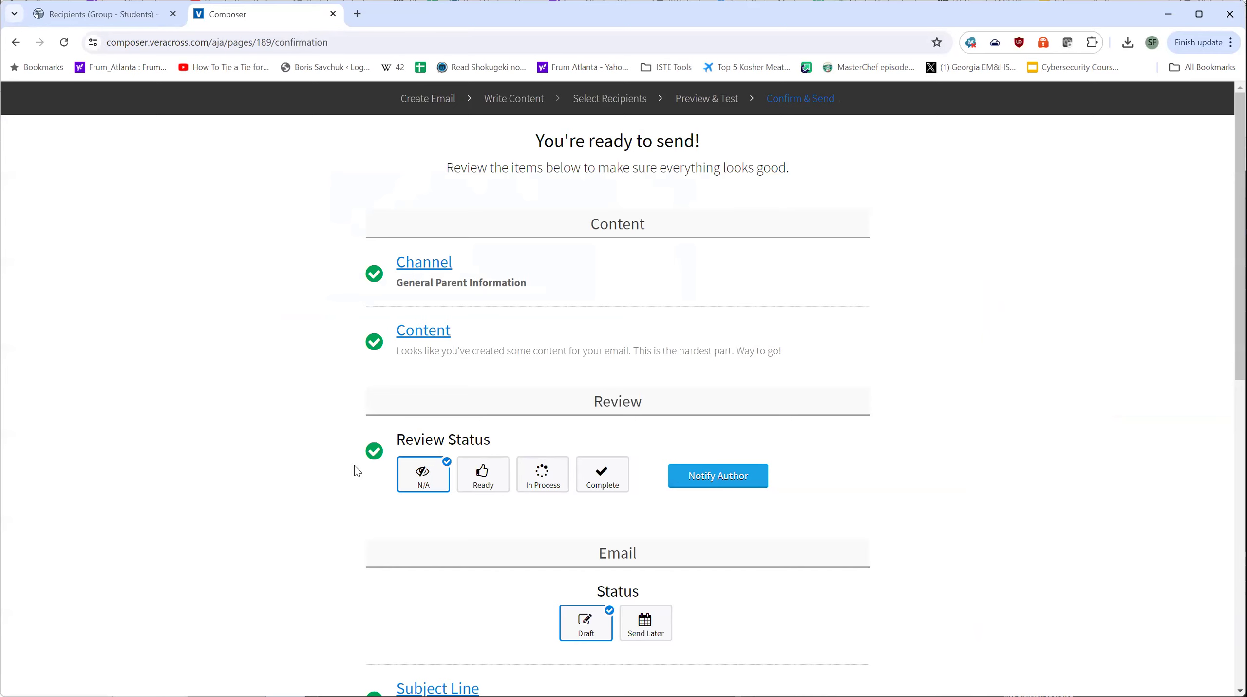
scroll(398, 558, "down", 1)
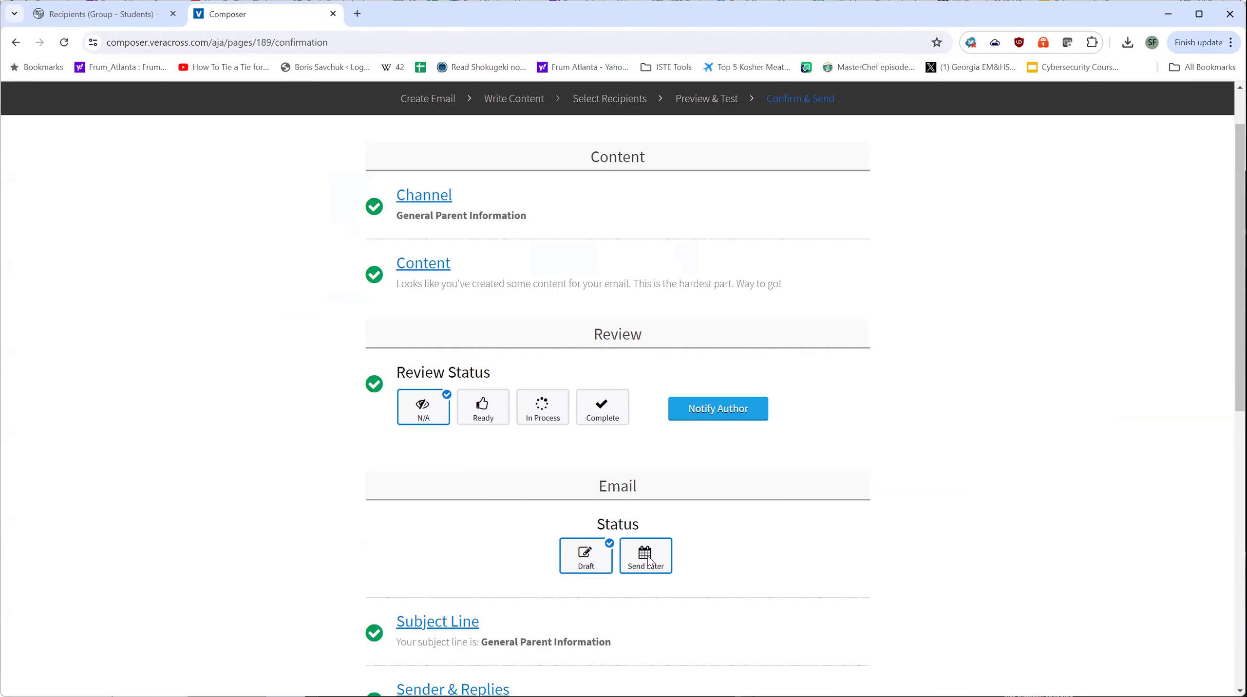
scroll(651, 561, "down", 4)
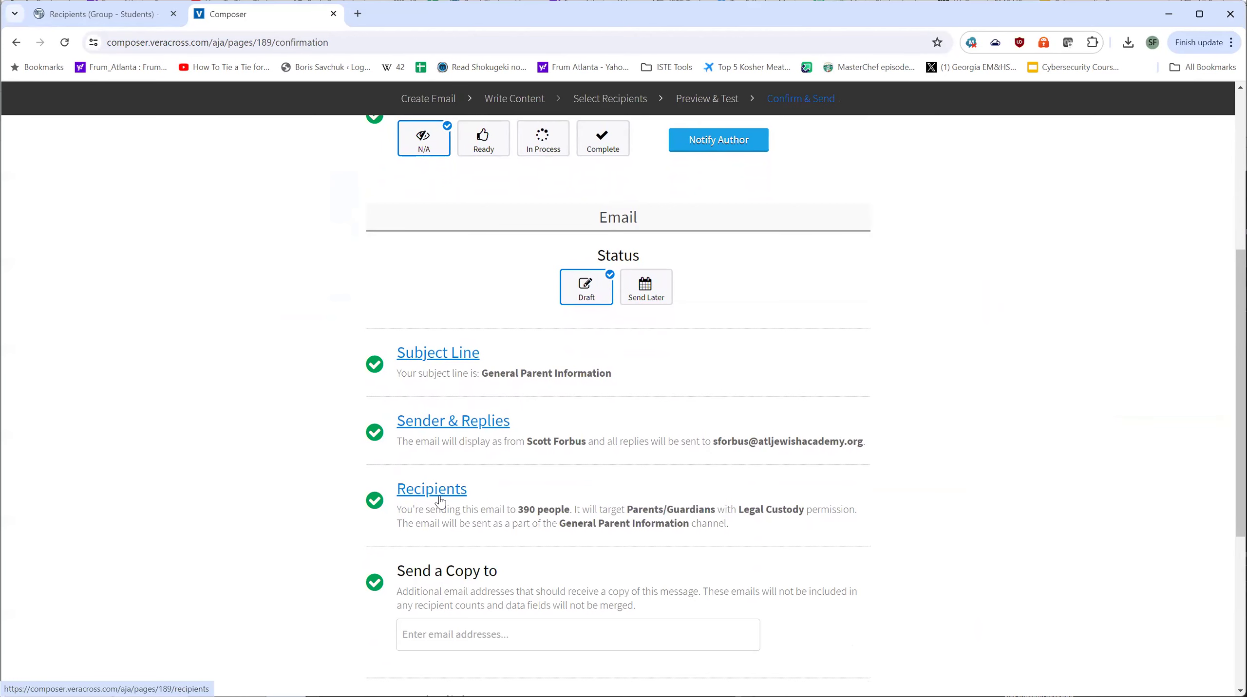
scroll(454, 508, "down", 3)
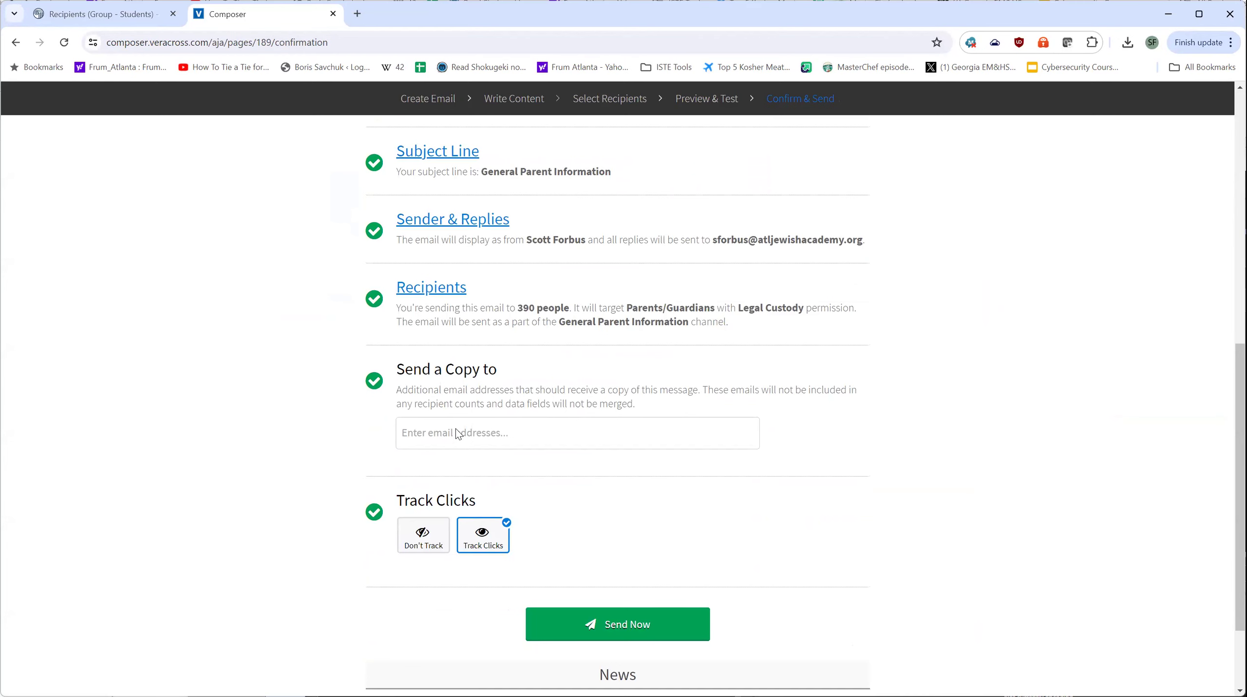
scroll(454, 431, "down", 2)
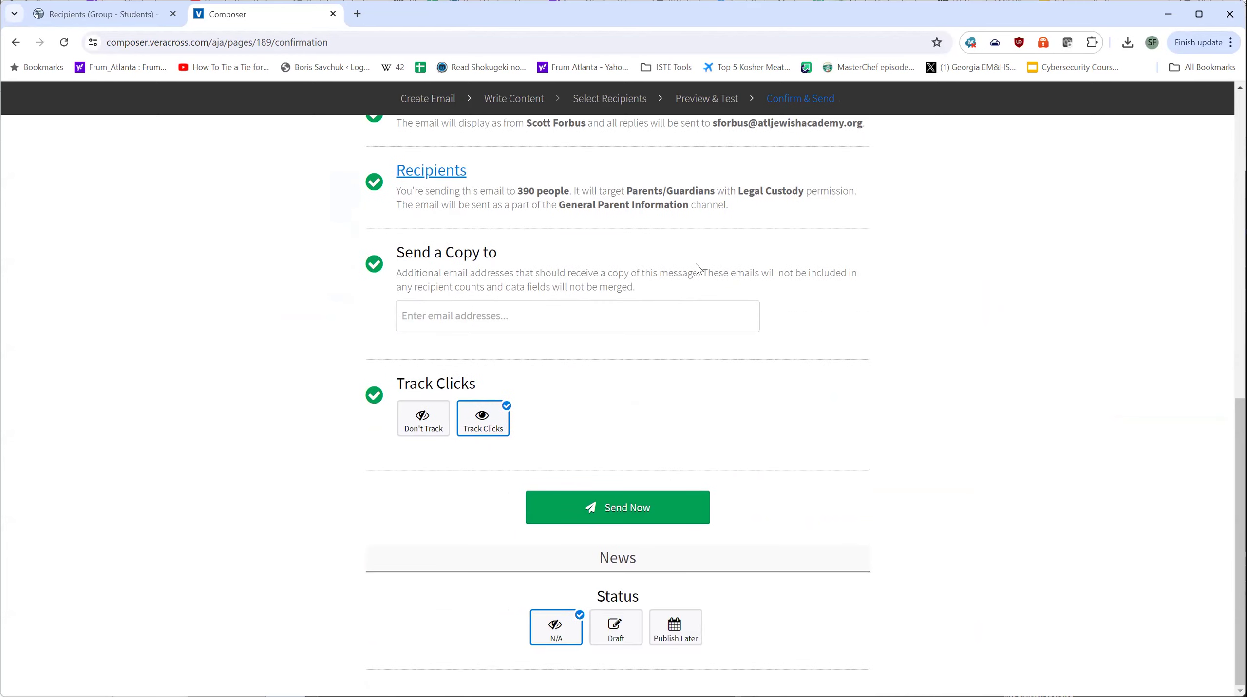
scroll(695, 269, "up", 8)
scroll(698, 274, "up", 2)
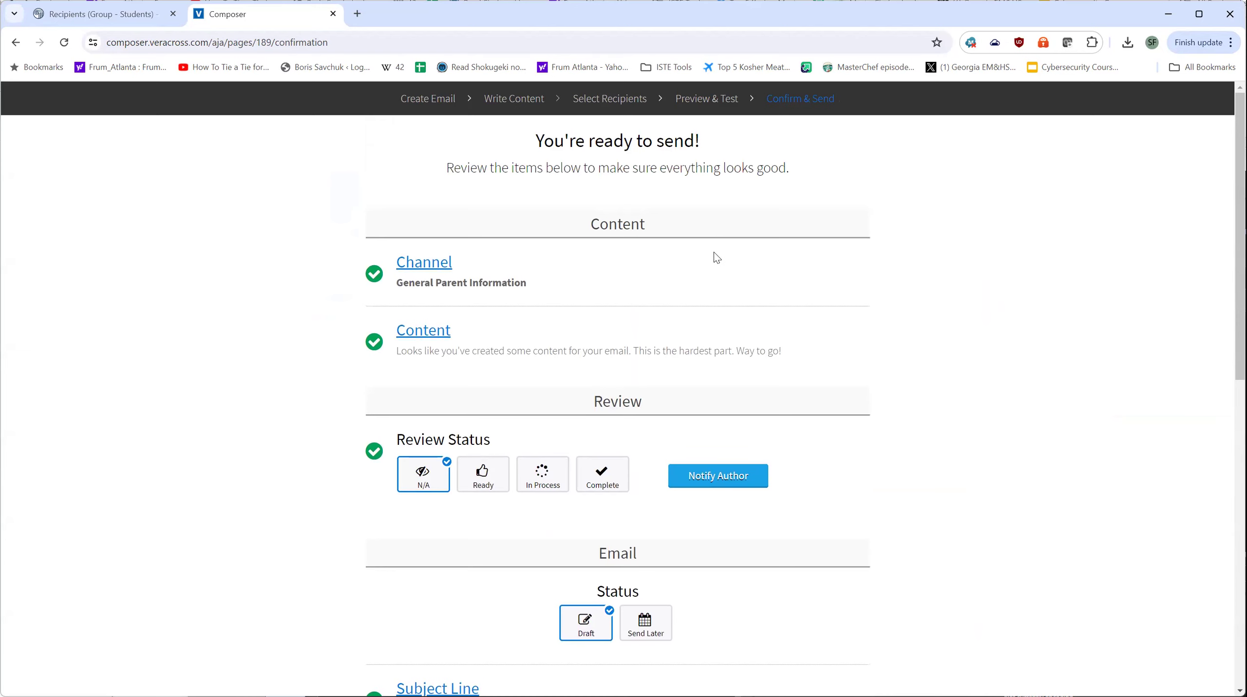